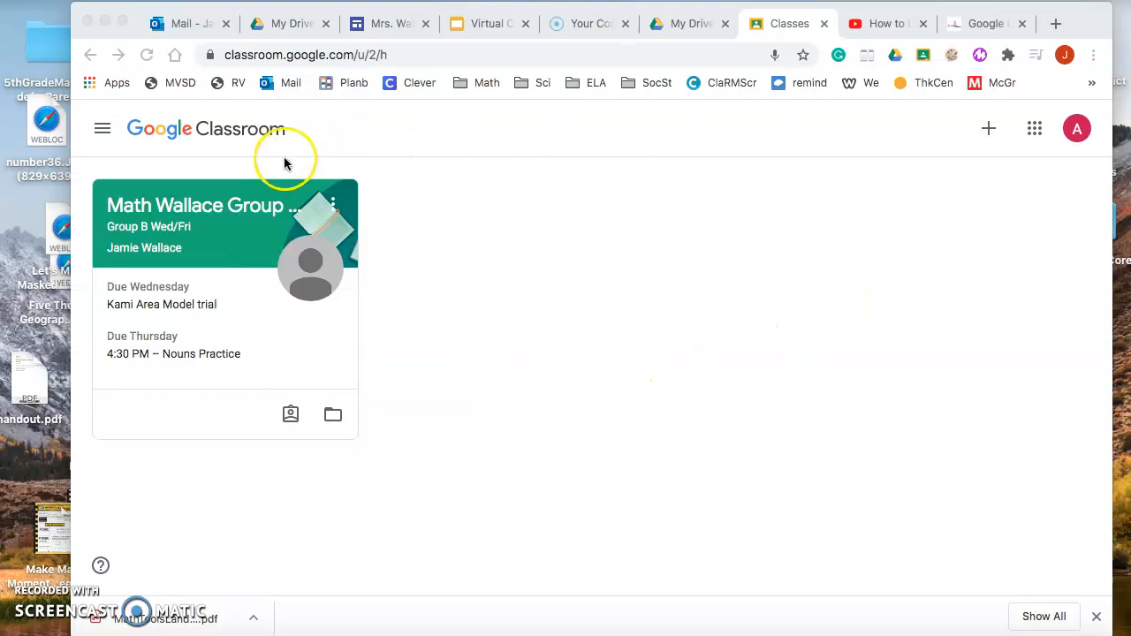
Open the Group B Wed/Fri math class and expand the Nouns Practice assignment in Classwork.
left_click(146, 217)
left_click(146, 214)
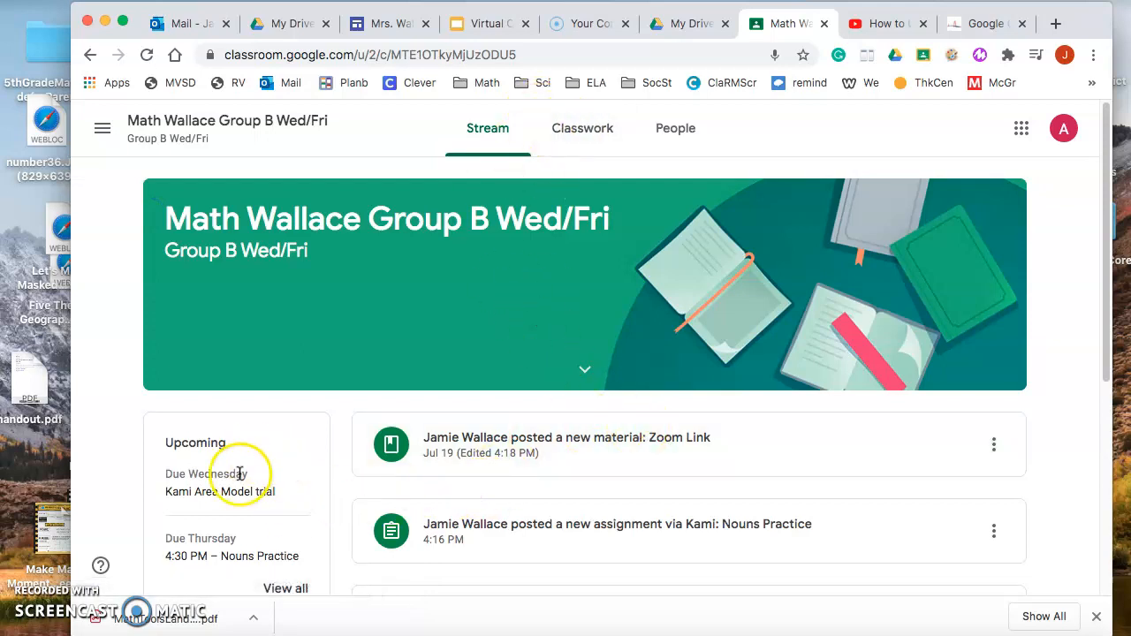
scroll(247, 468, "down", 1)
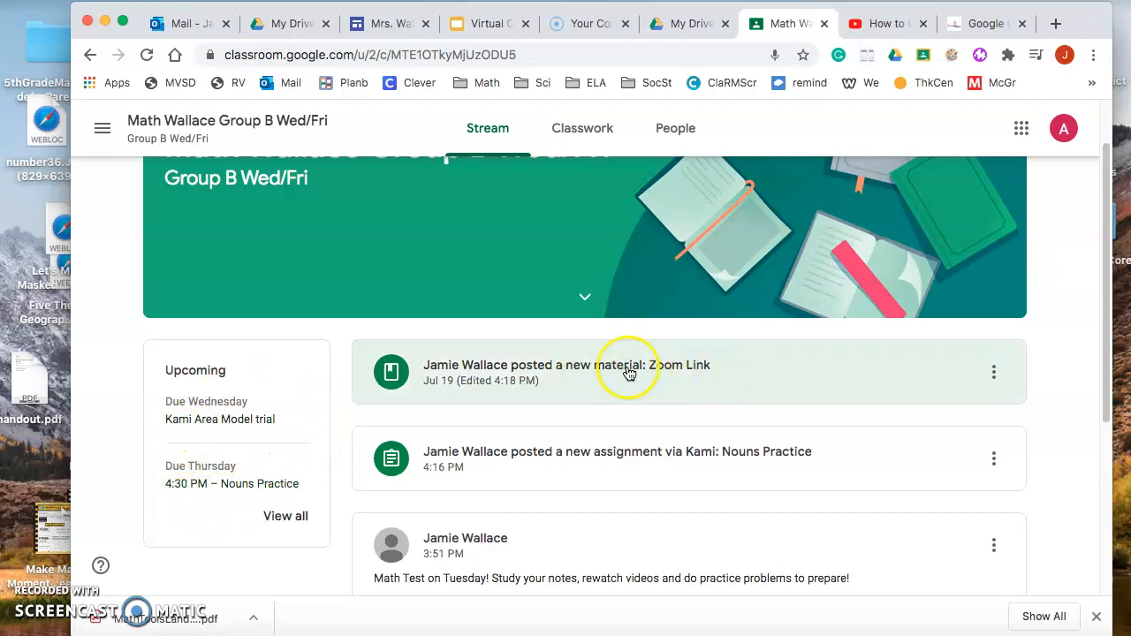
left_click(585, 131)
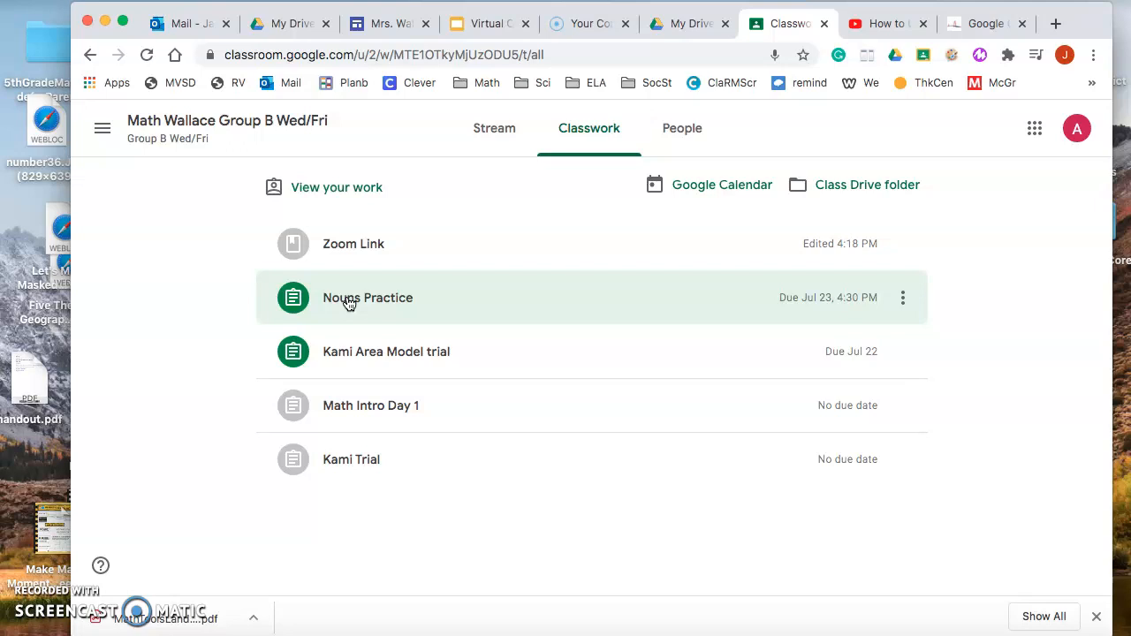
left_click(349, 301)
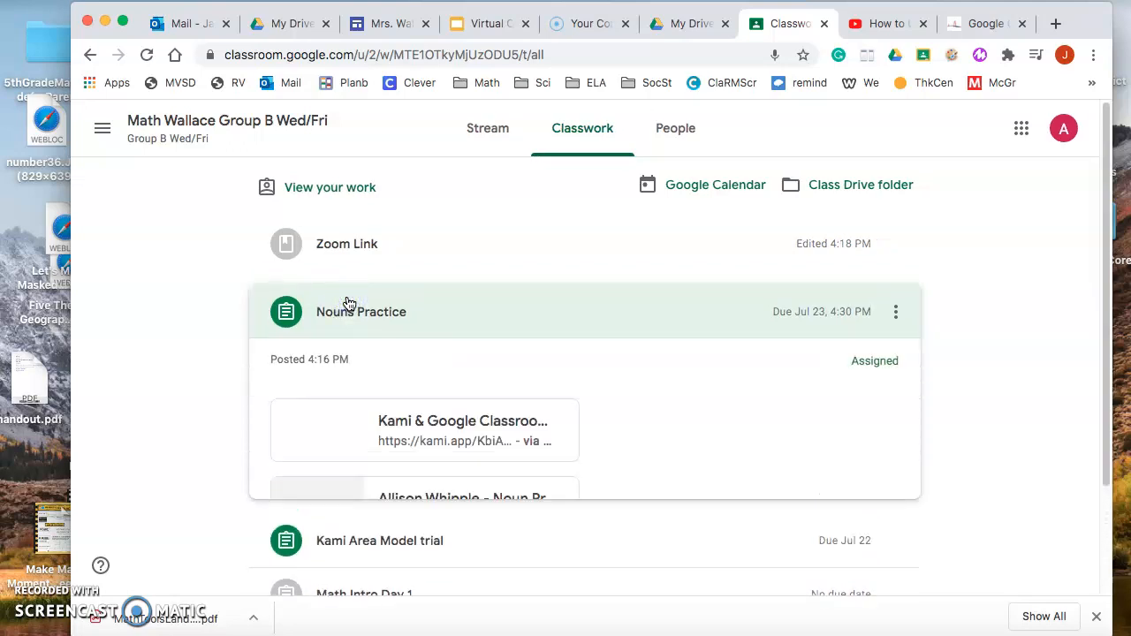
scroll(719, 465, "down", 1)
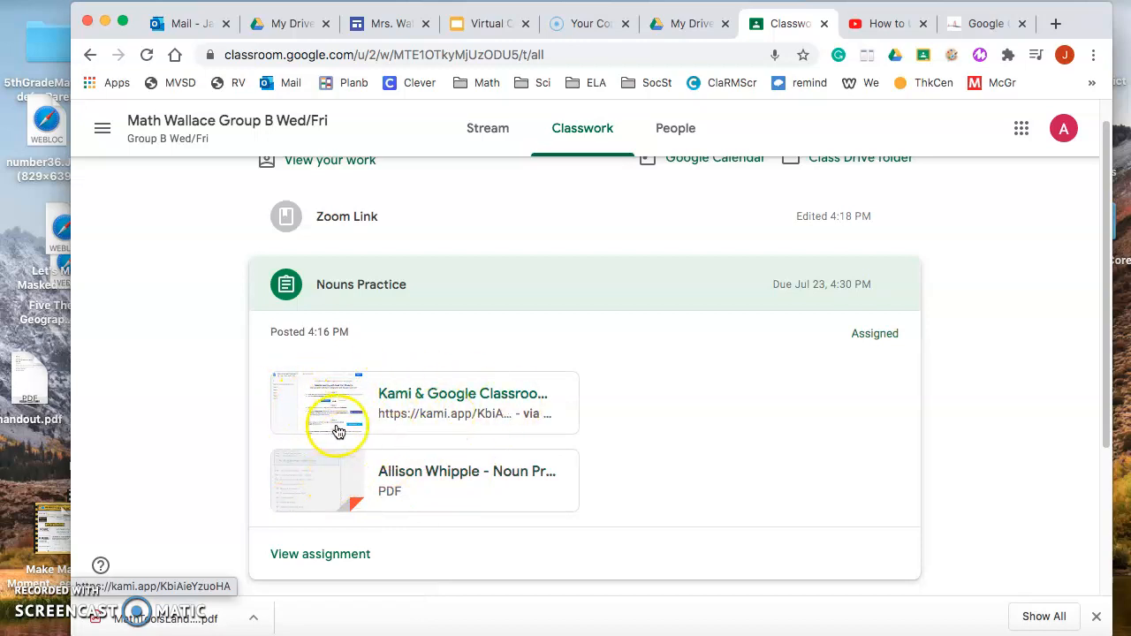
Open the assignment's Kami & Google Classroom guide and follow its kami.app/extension link to the Chrome Web Store page.
left_click(450, 403)
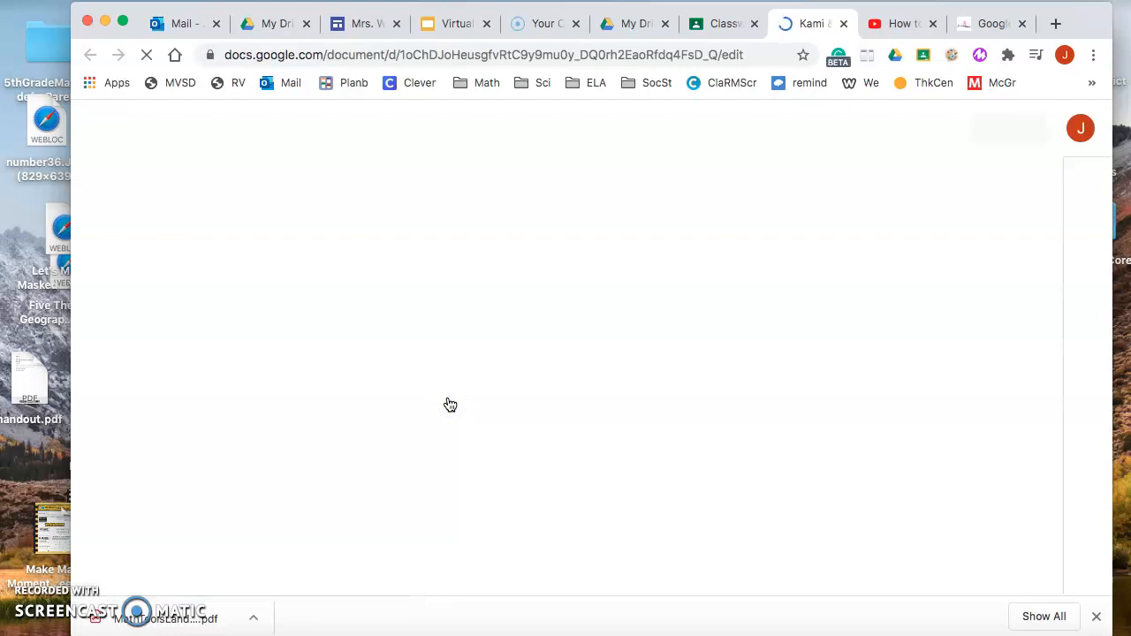
left_click(463, 391)
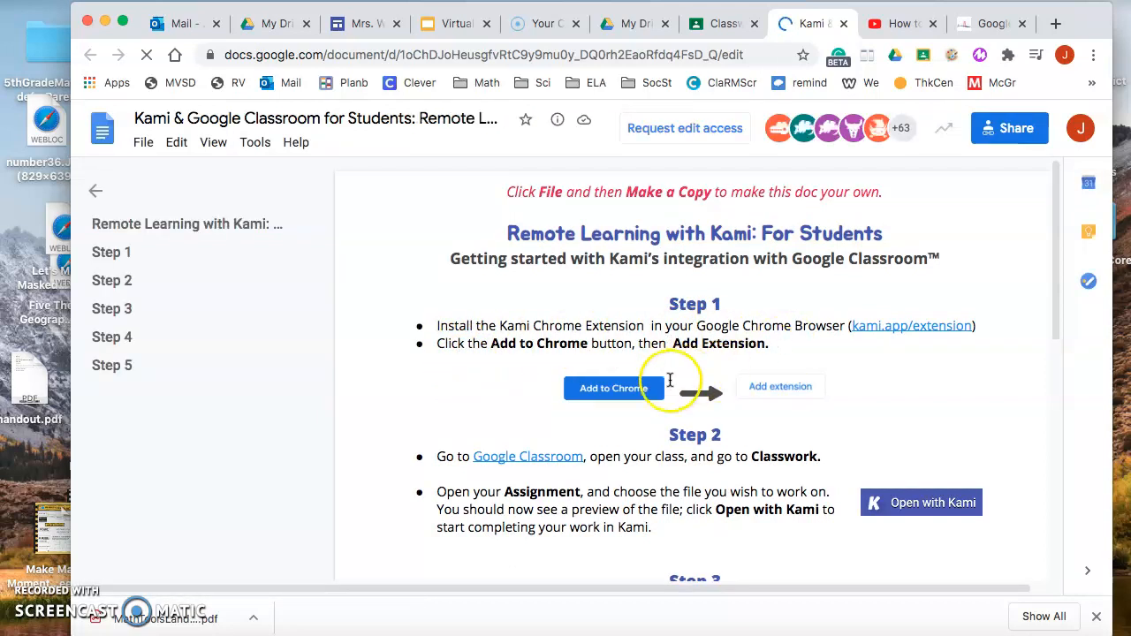
left_click(896, 325)
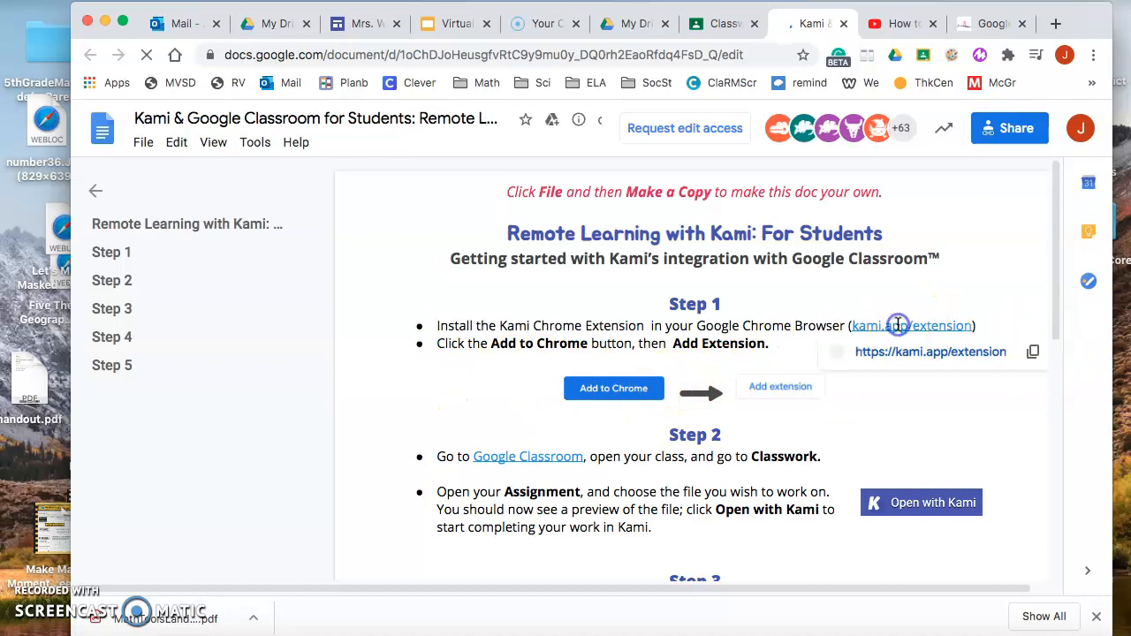
left_click(913, 357)
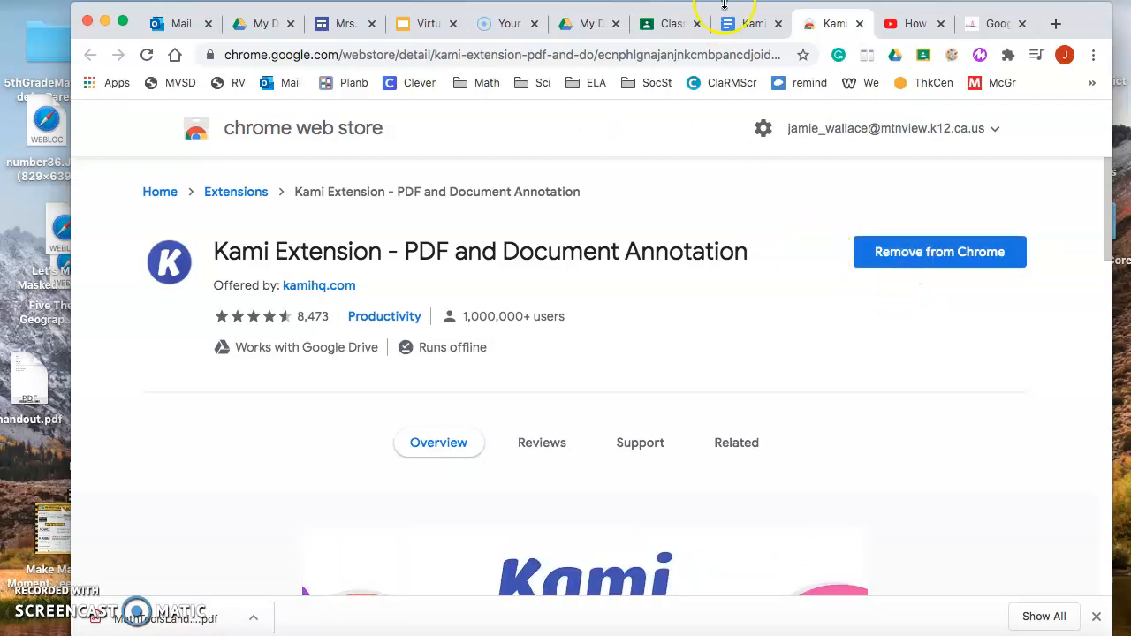
Return to the Kami guide and read through its setup instructions from Step 1 to Step 5.
left_click(752, 30)
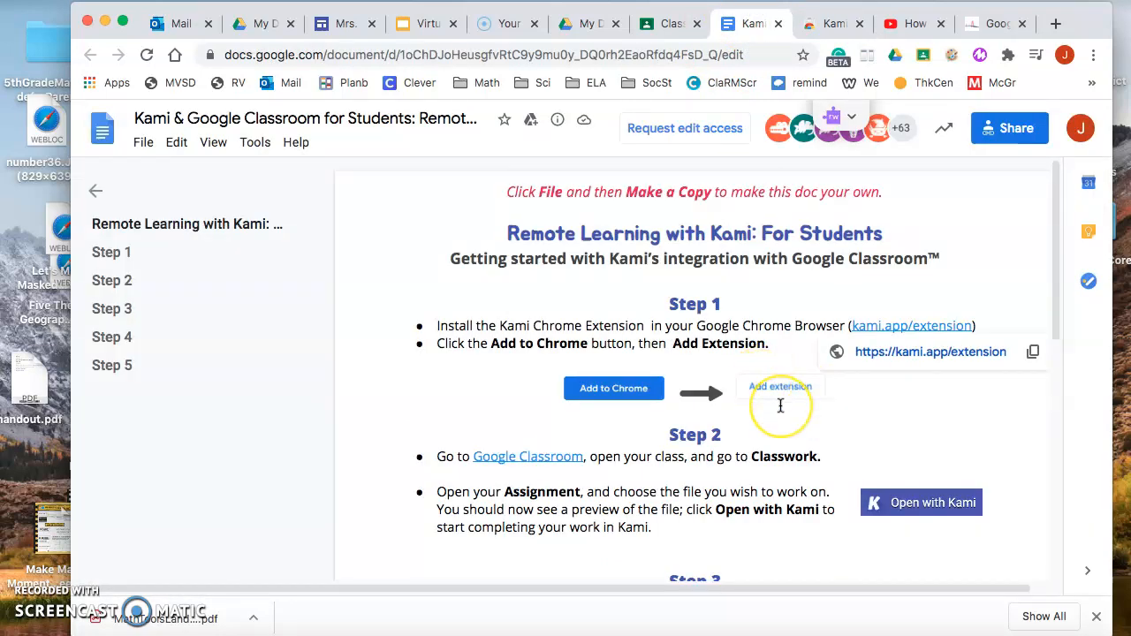
scroll(780, 406, "down", 2)
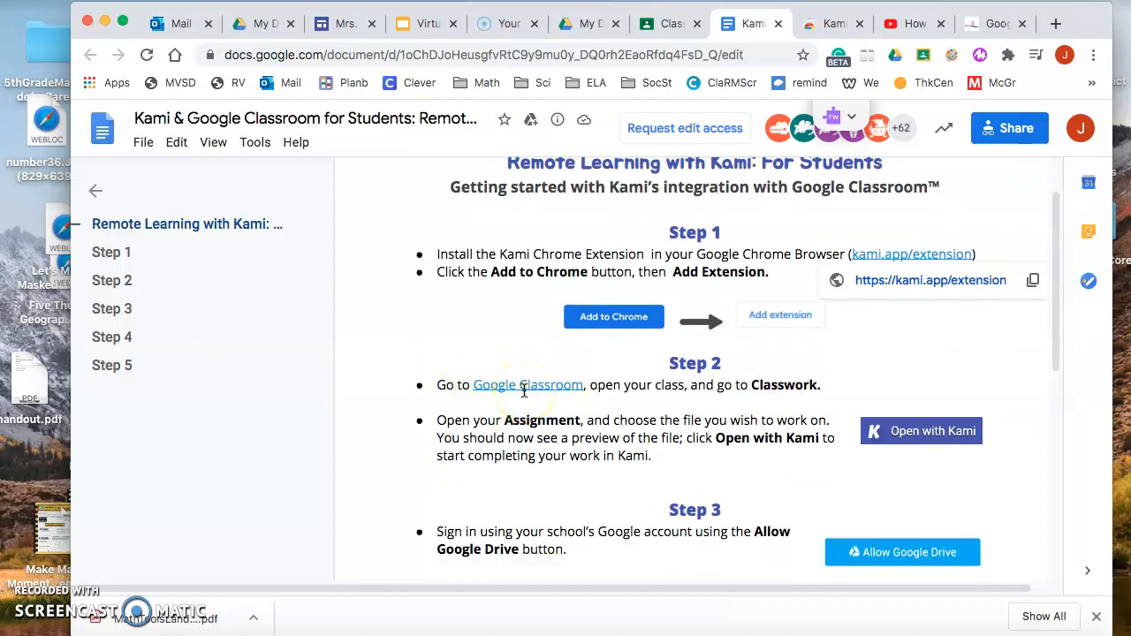
scroll(524, 392, "down", 1)
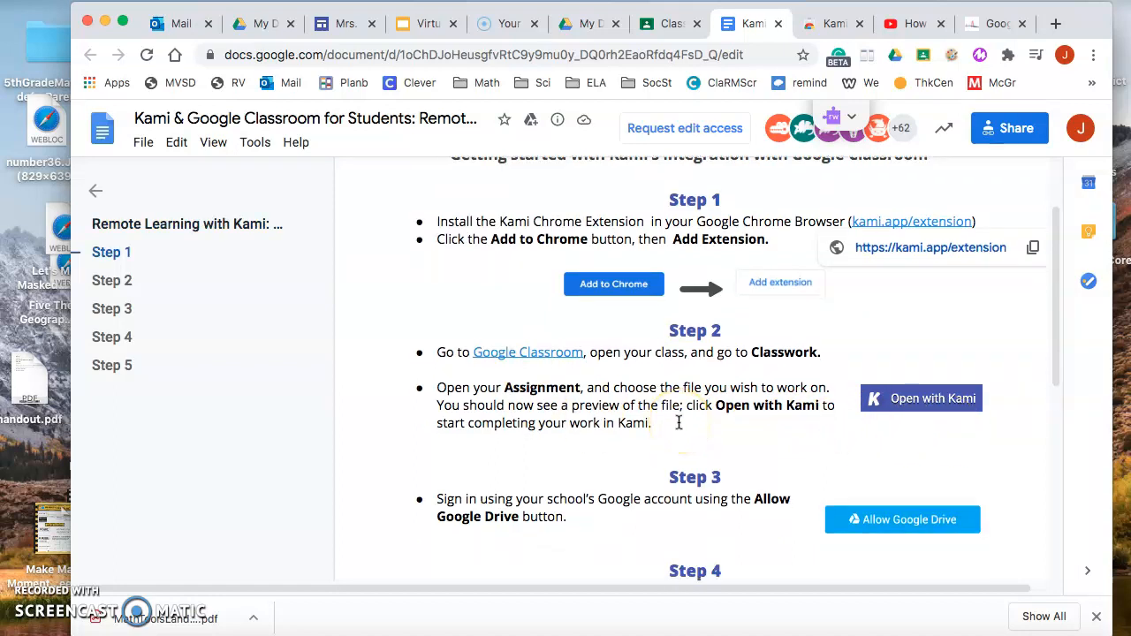
scroll(679, 423, "down", 3)
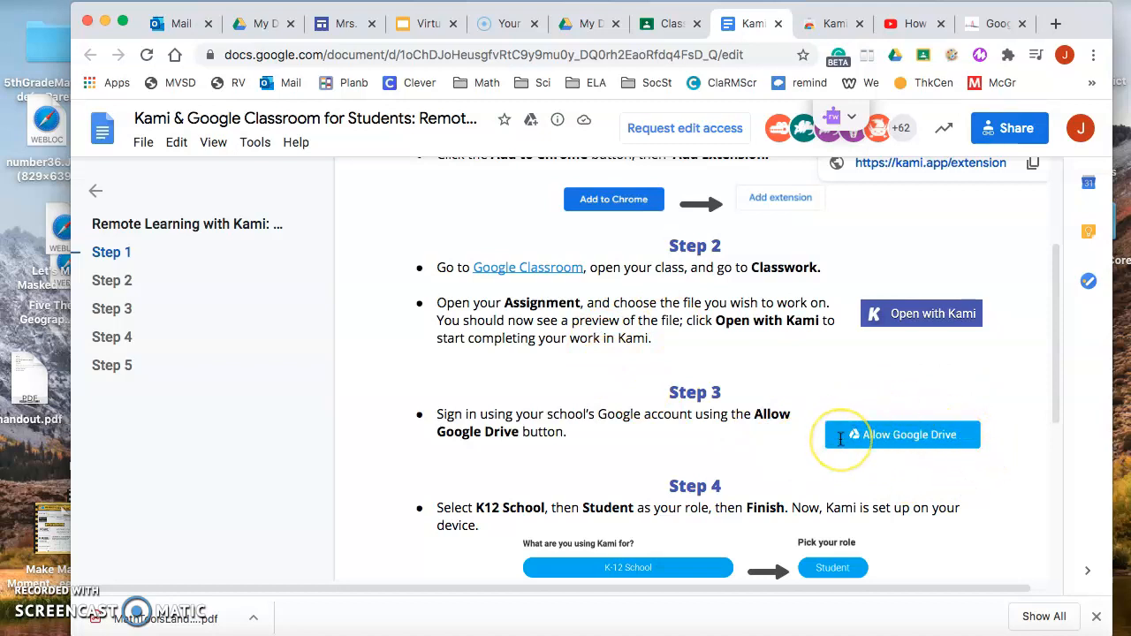
scroll(840, 439, "down", 1)
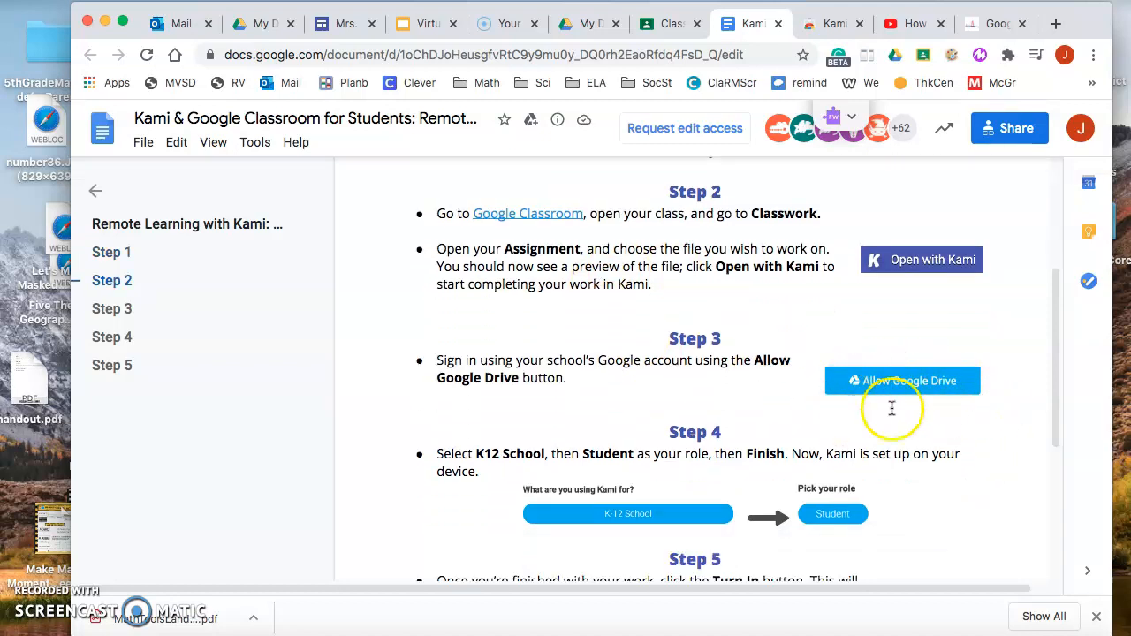
scroll(735, 400, "down", 1)
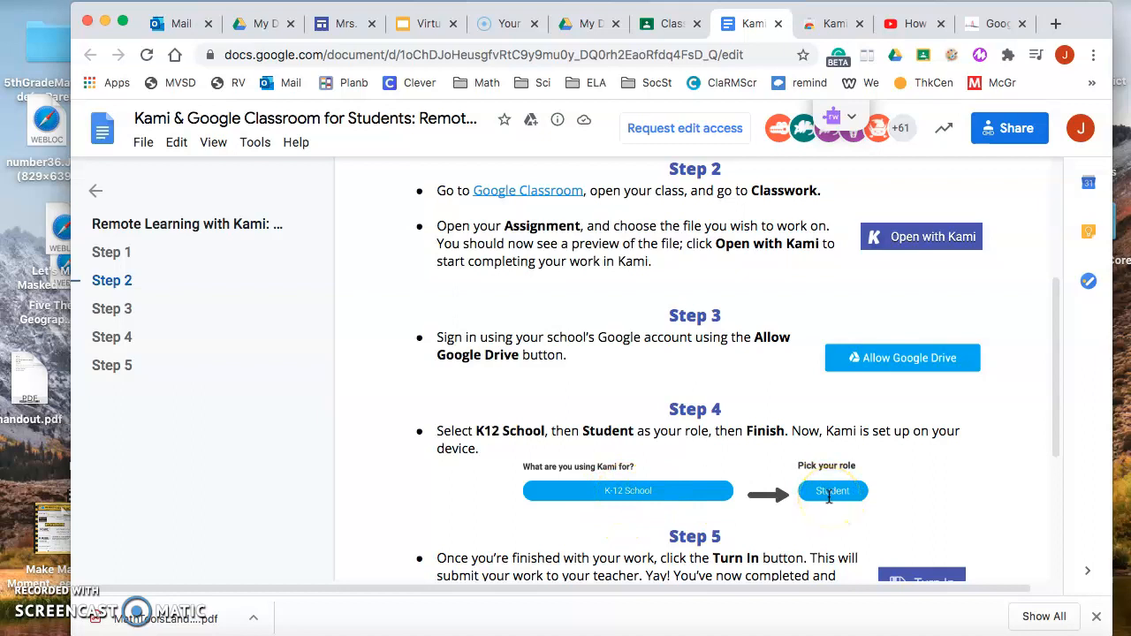
scroll(828, 497, "down", 2)
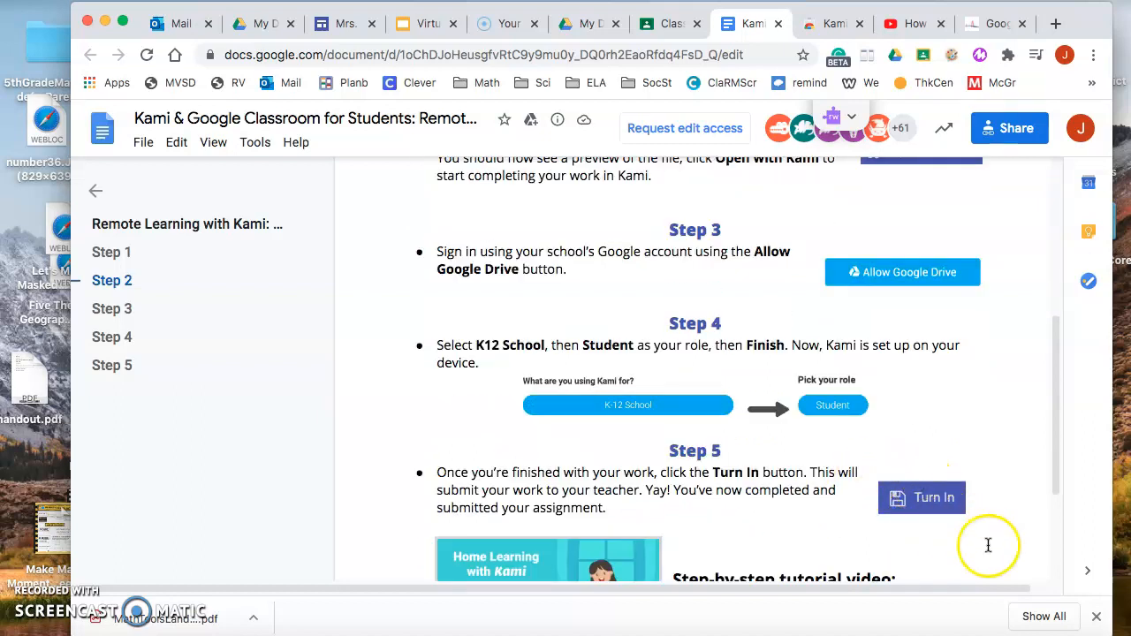
scroll(750, 449, "up", 7)
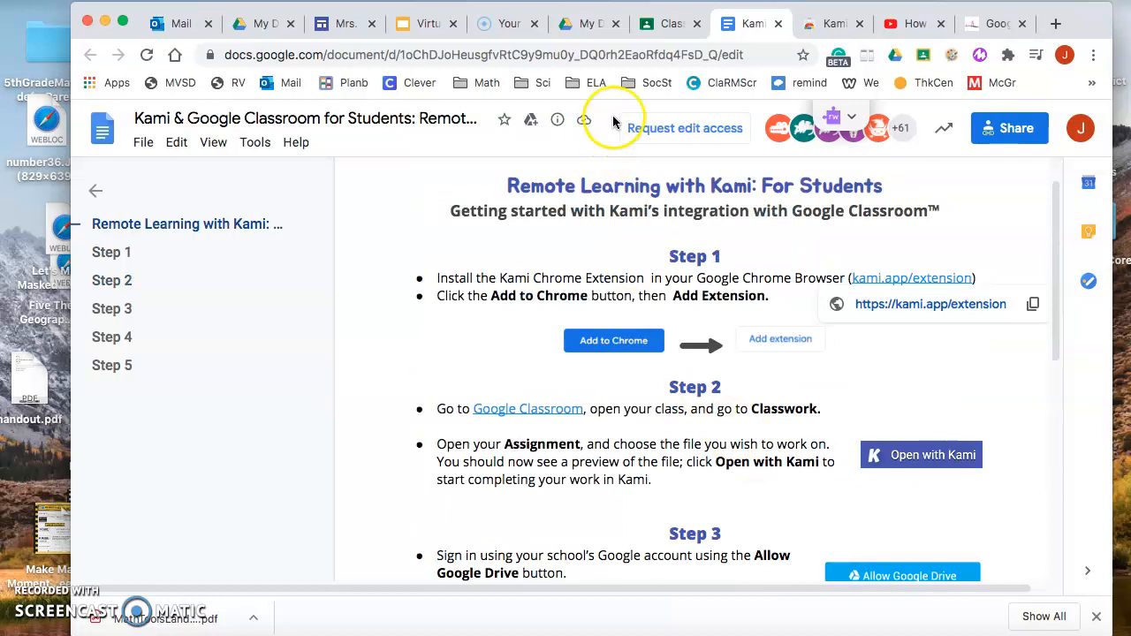
Return to Google Classroom, open the Nouns Practice assignment's PDF in Kami, and dismiss the Kami Connect announcement.
left_click(645, 25)
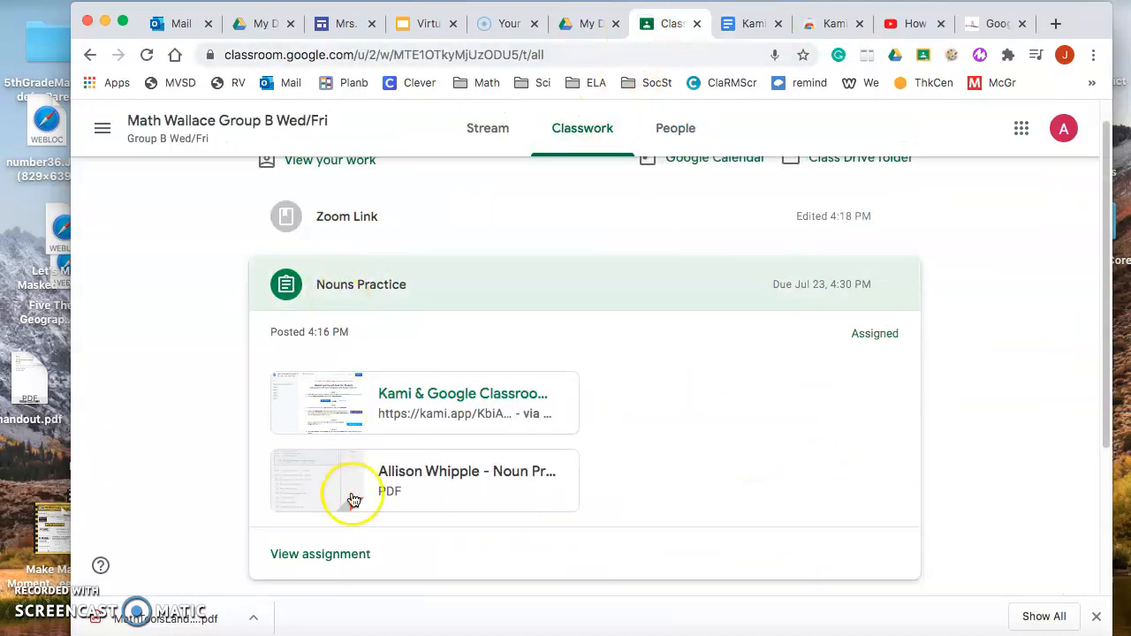
left_click(389, 471)
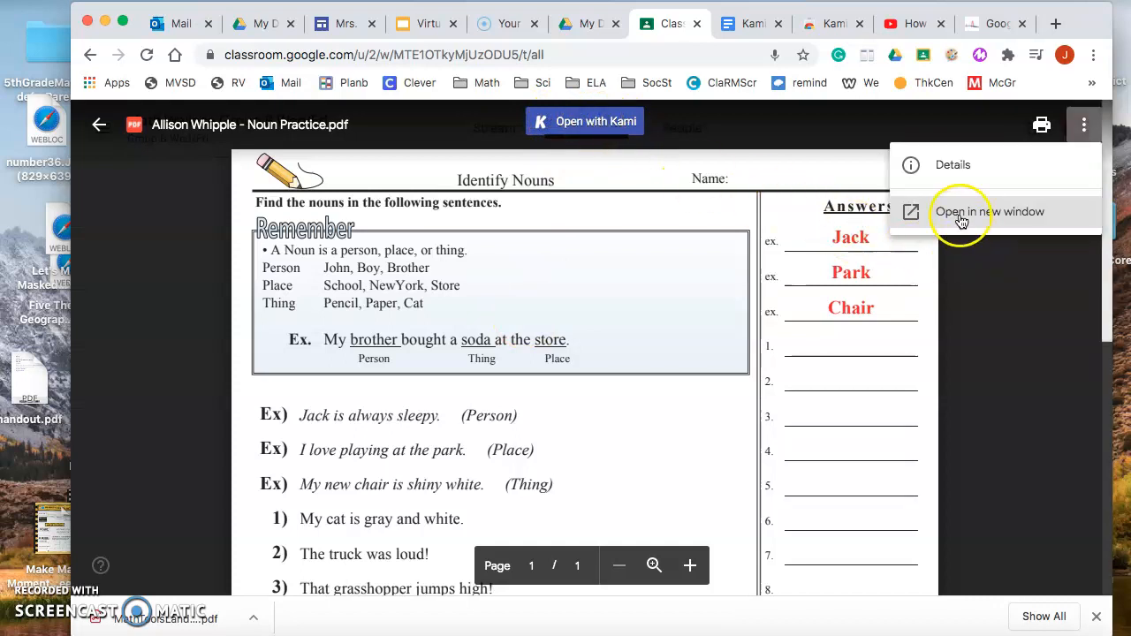
left_click(962, 221)
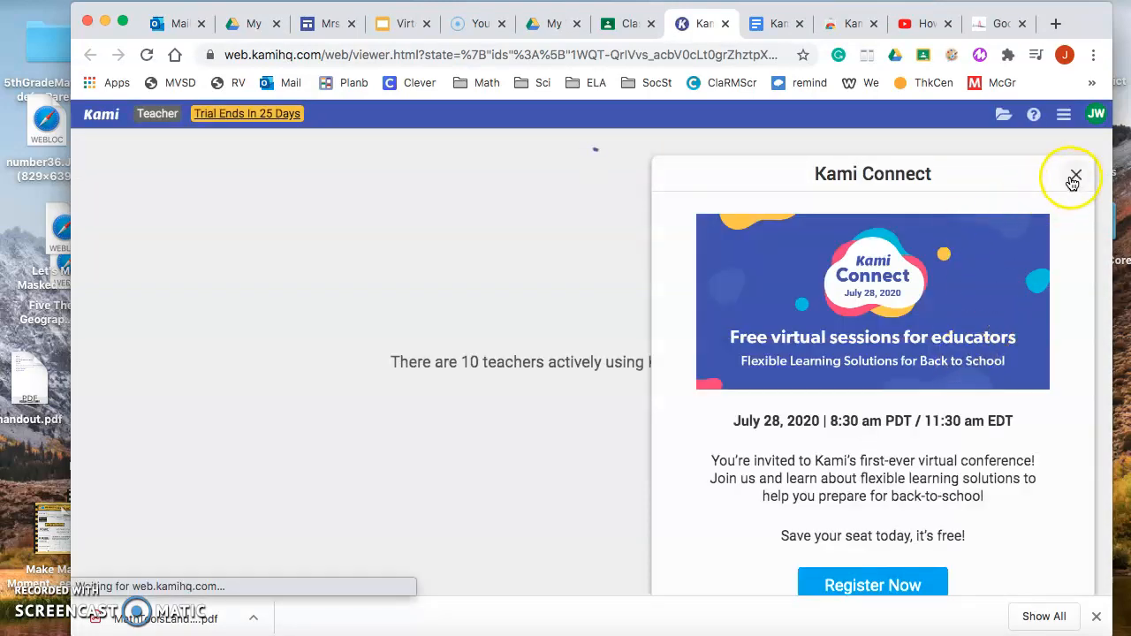
left_click(1075, 177)
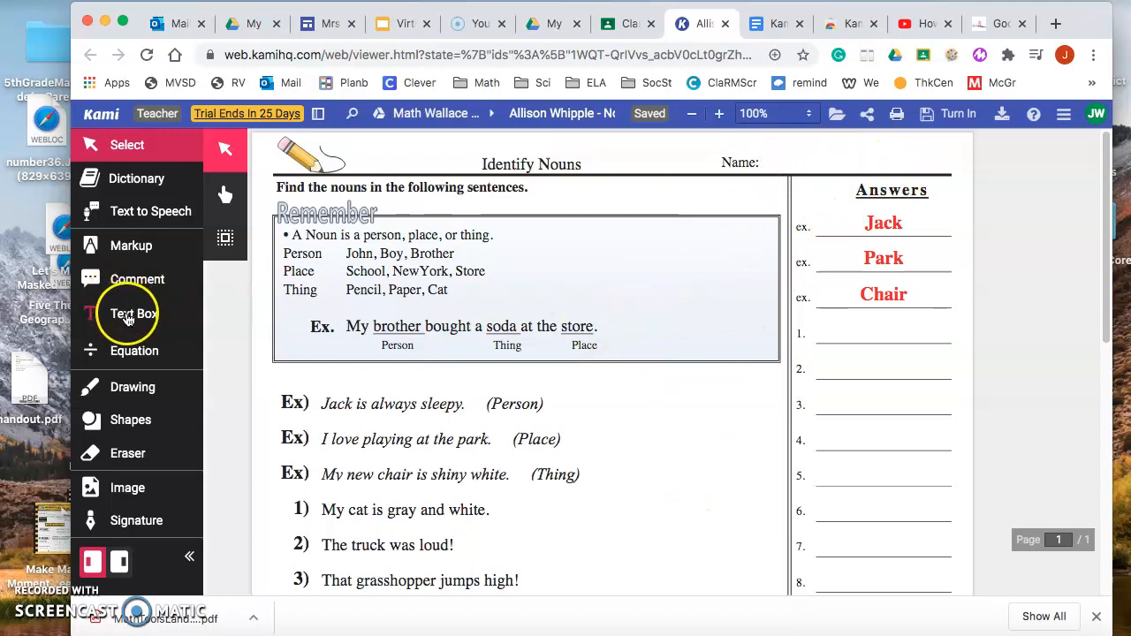
Add a text box beside the worksheet's Name label and fill in the name.
left_click(128, 318)
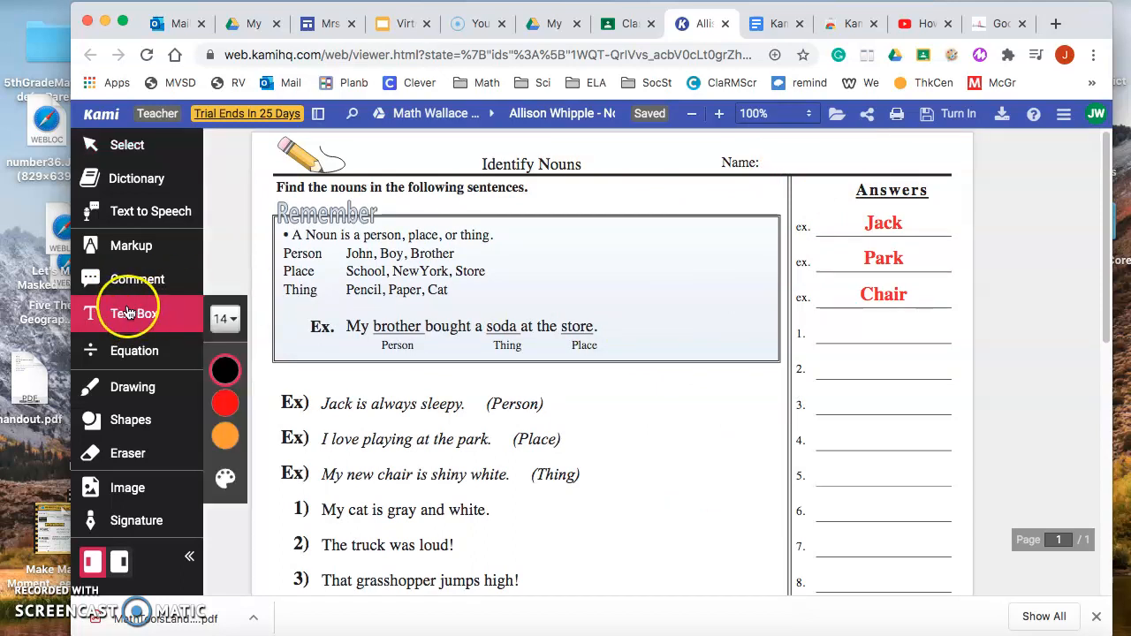
left_click_drag(766, 158, 795, 164)
left_click(776, 160)
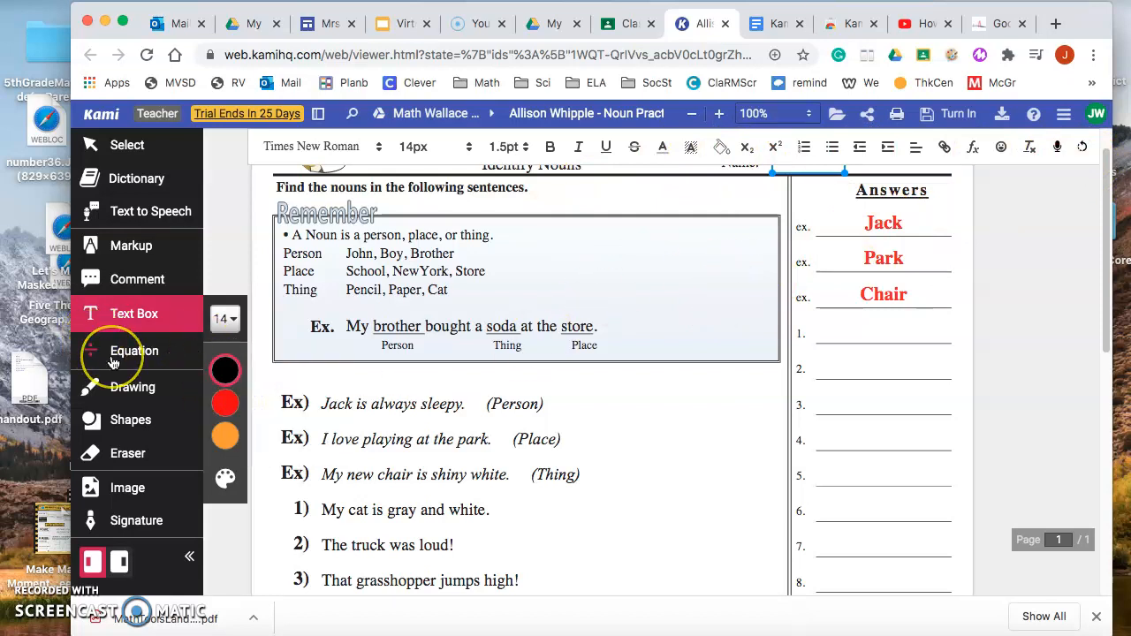
left_click(132, 314)
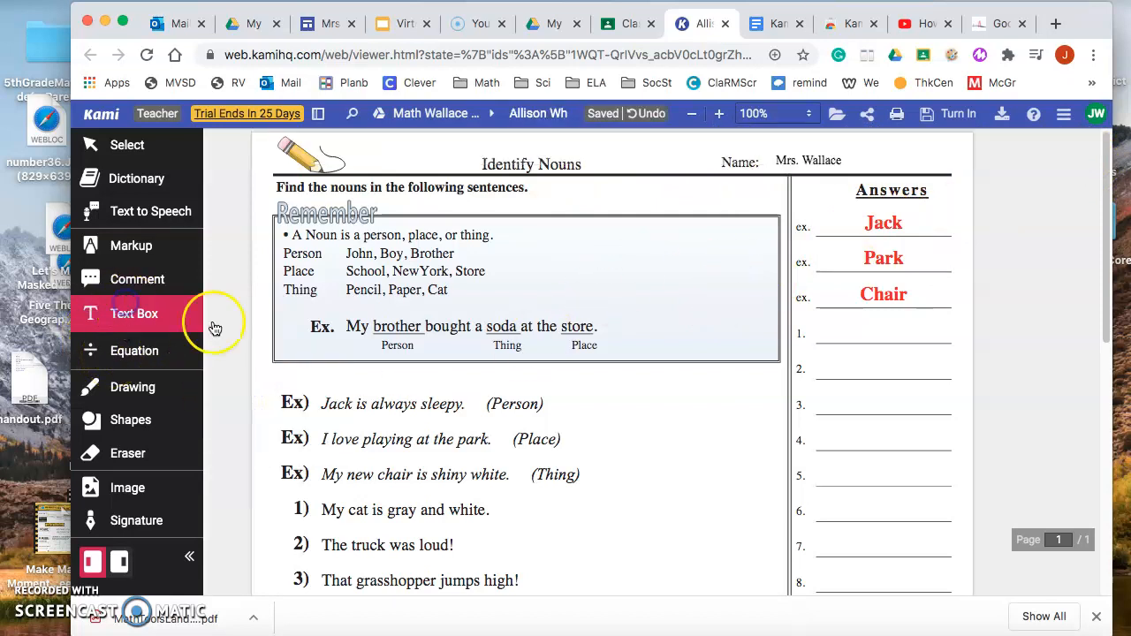
left_click(840, 162)
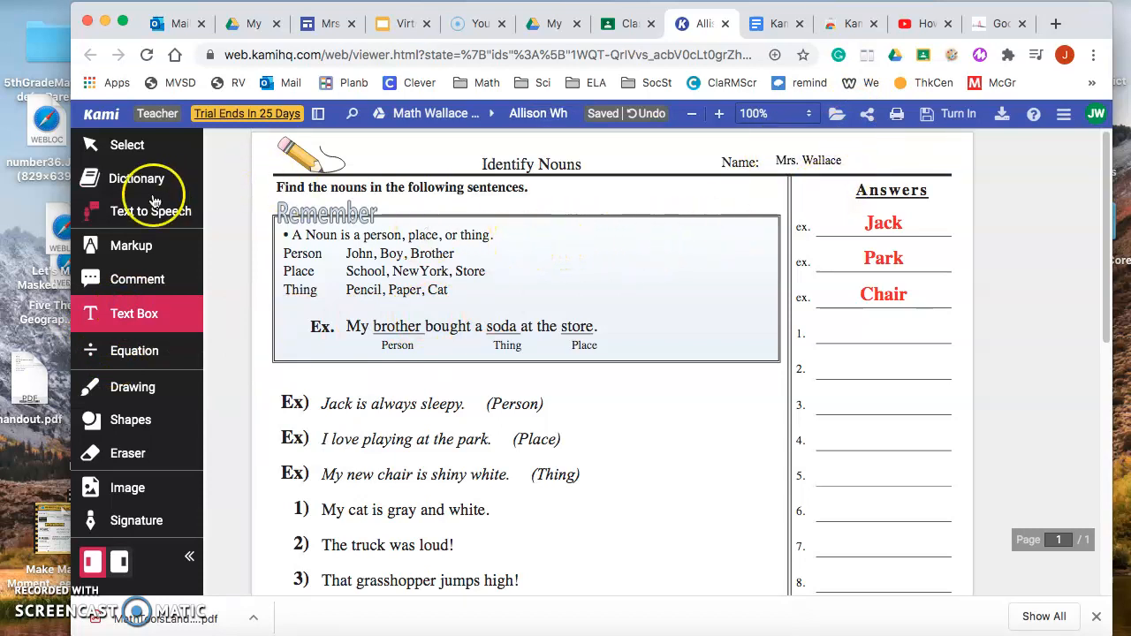
Look up the word "Noun" from the Remember box with the Dictionary tool and close its definition.
left_click(139, 186)
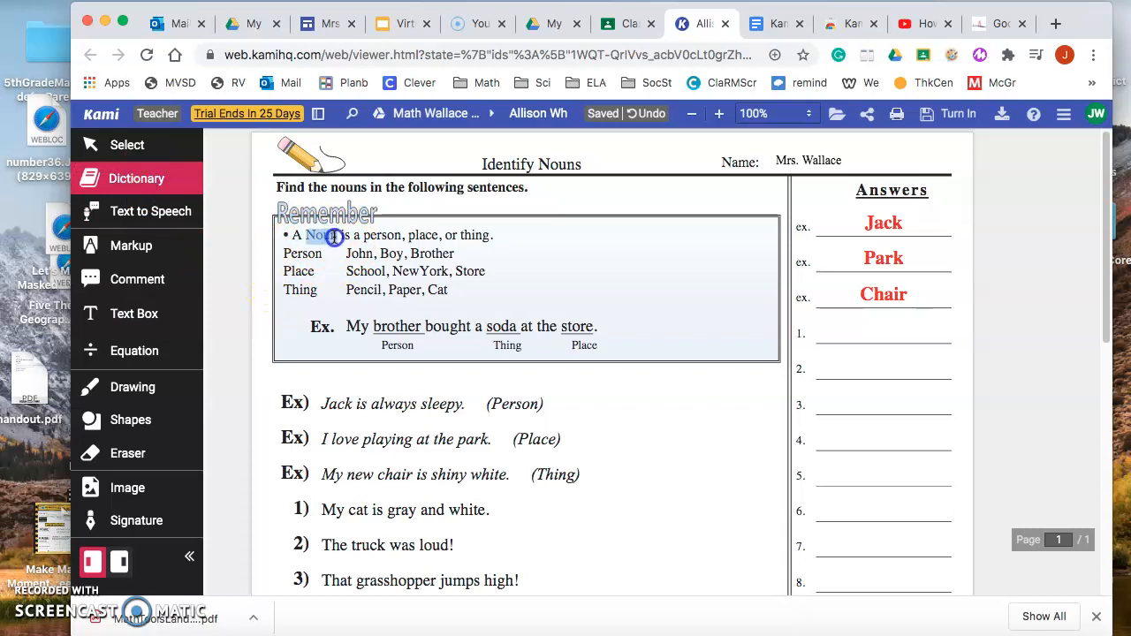
left_click_drag(334, 237, 338, 237)
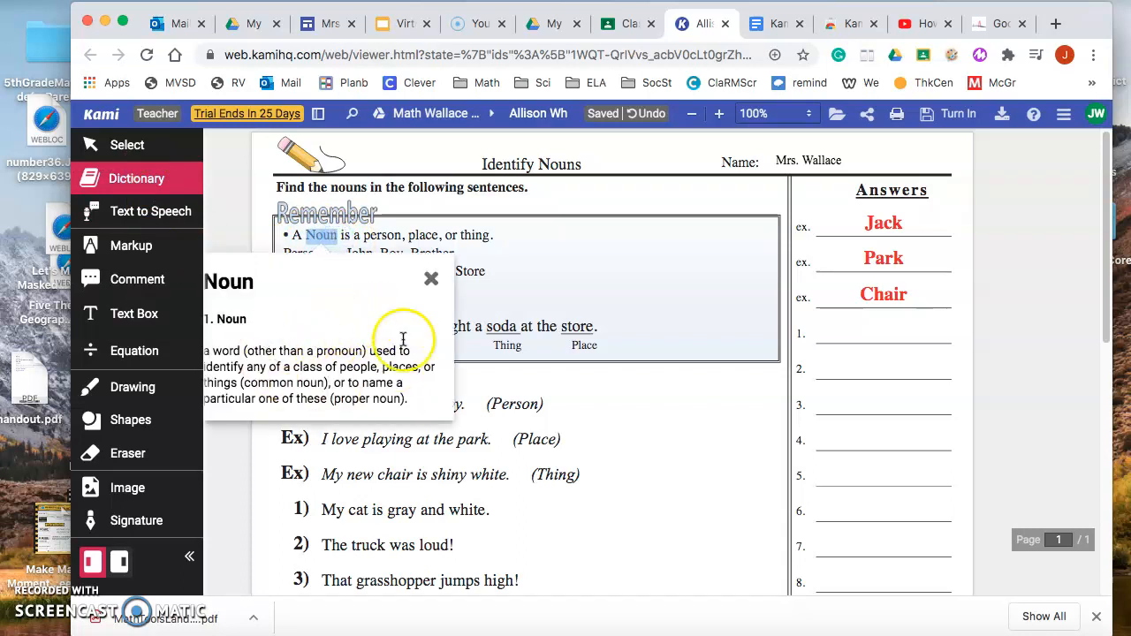
left_click(434, 279)
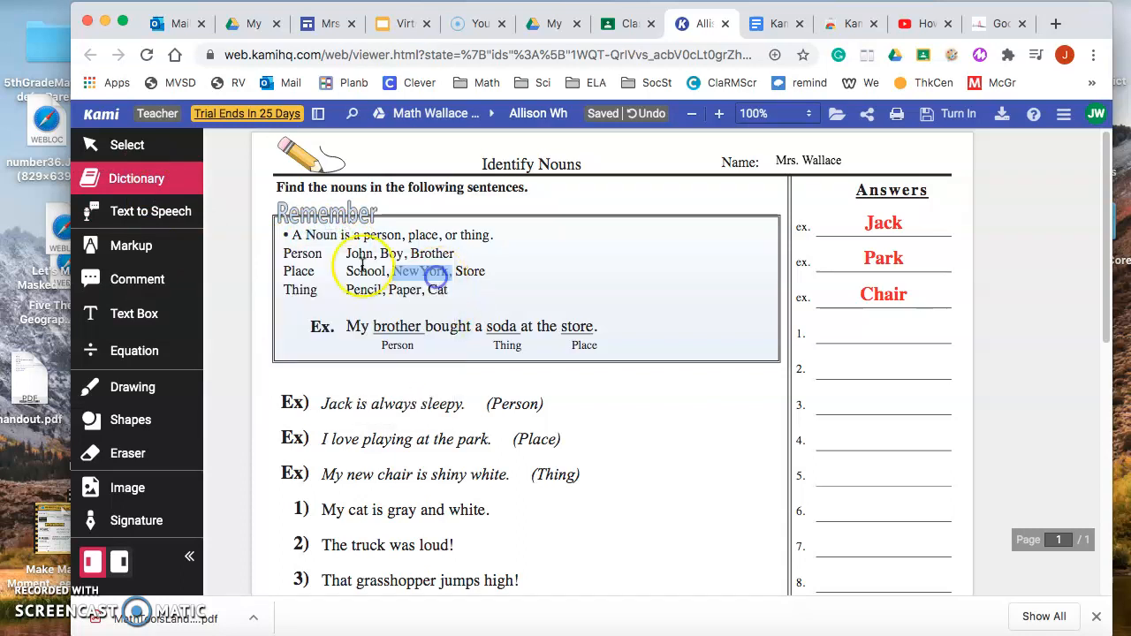
left_click(536, 315)
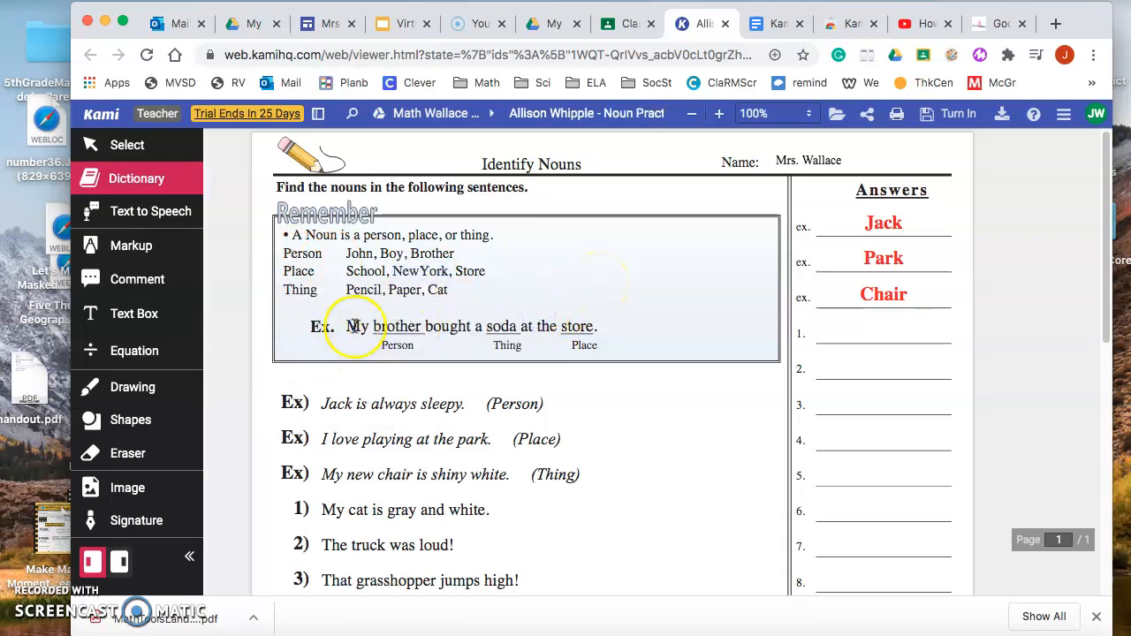
Select the example sentence "My brother bought a soda at the store." and activate Text to Speech.
left_click_drag(345, 327, 601, 327)
left_click(135, 217)
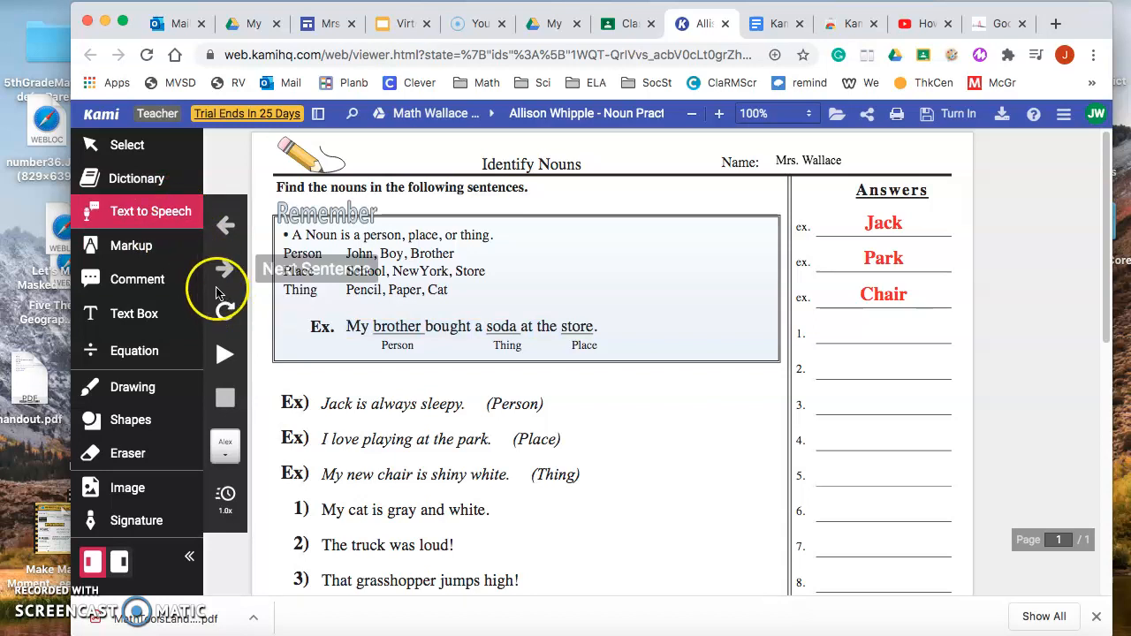
left_click(162, 213)
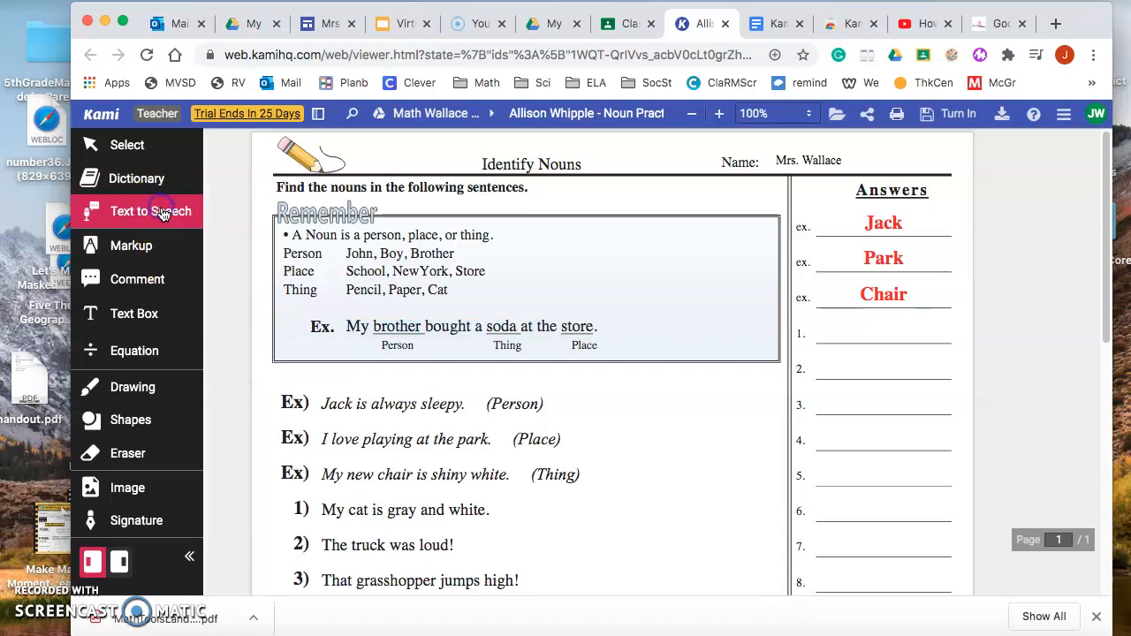
Underline the nouns "brother", "soda" and "store" in the Remember box's example sentence in light blue.
scroll(345, 322, "down", 1)
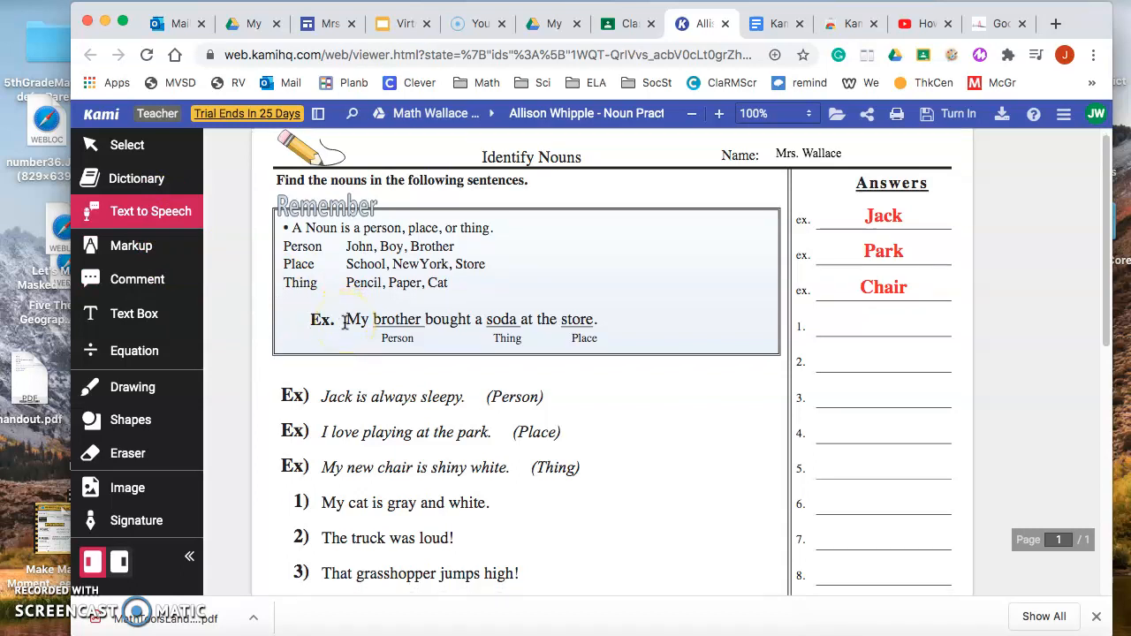
scroll(341, 322, "down", 2)
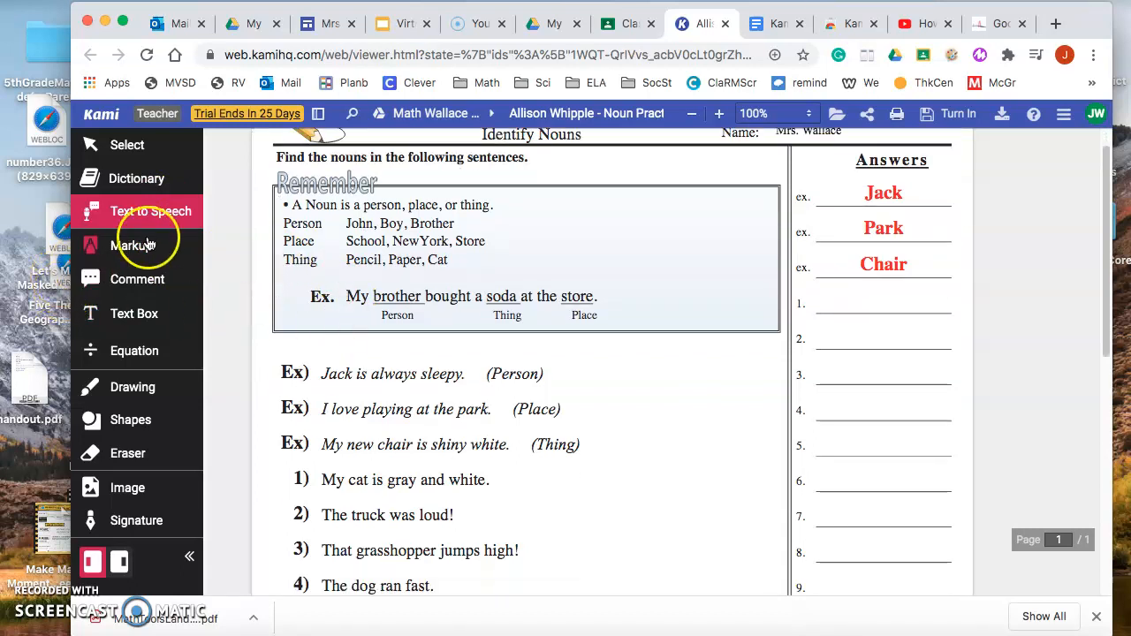
left_click(132, 252)
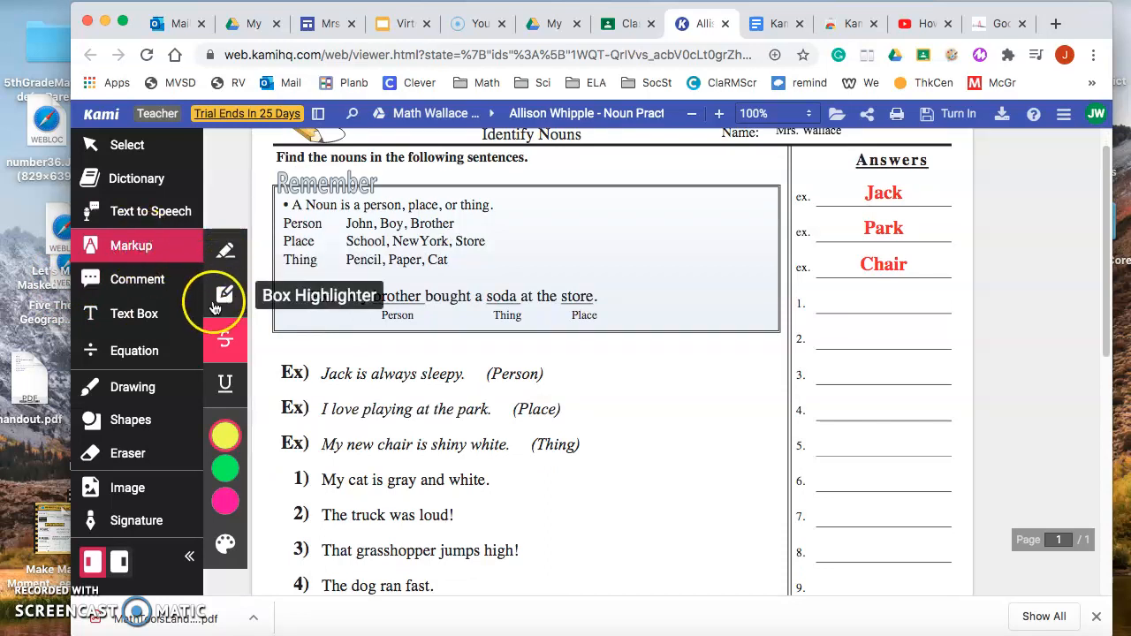
left_click(228, 387)
mouse_move(229, 492)
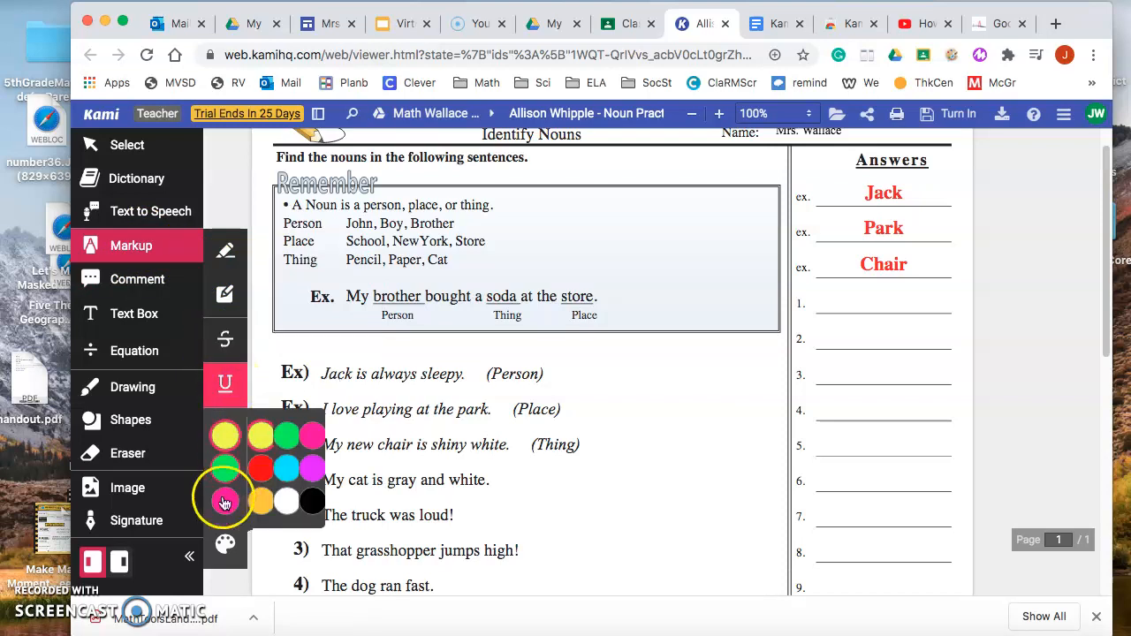
left_click(312, 469)
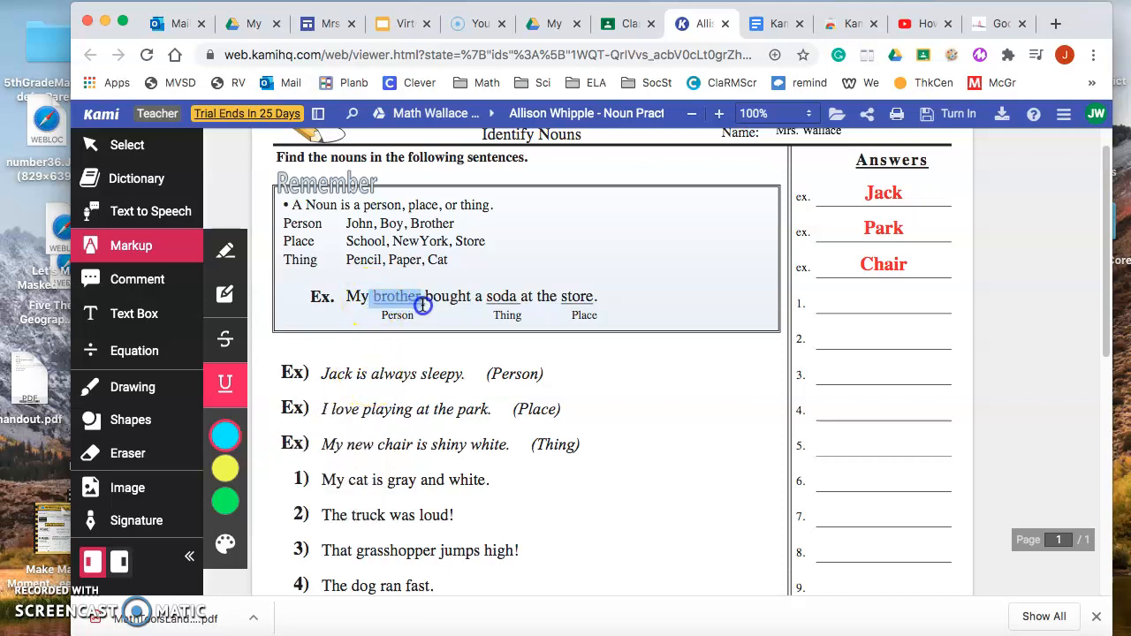
left_click_drag(423, 305, 518, 305)
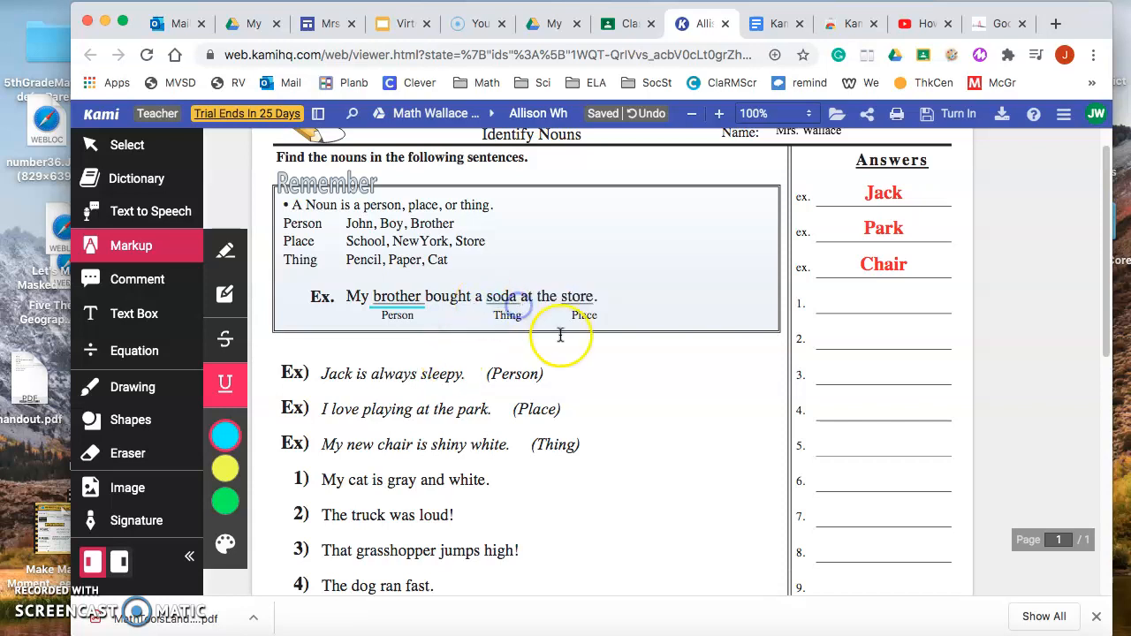
left_click_drag(609, 309, 608, 309)
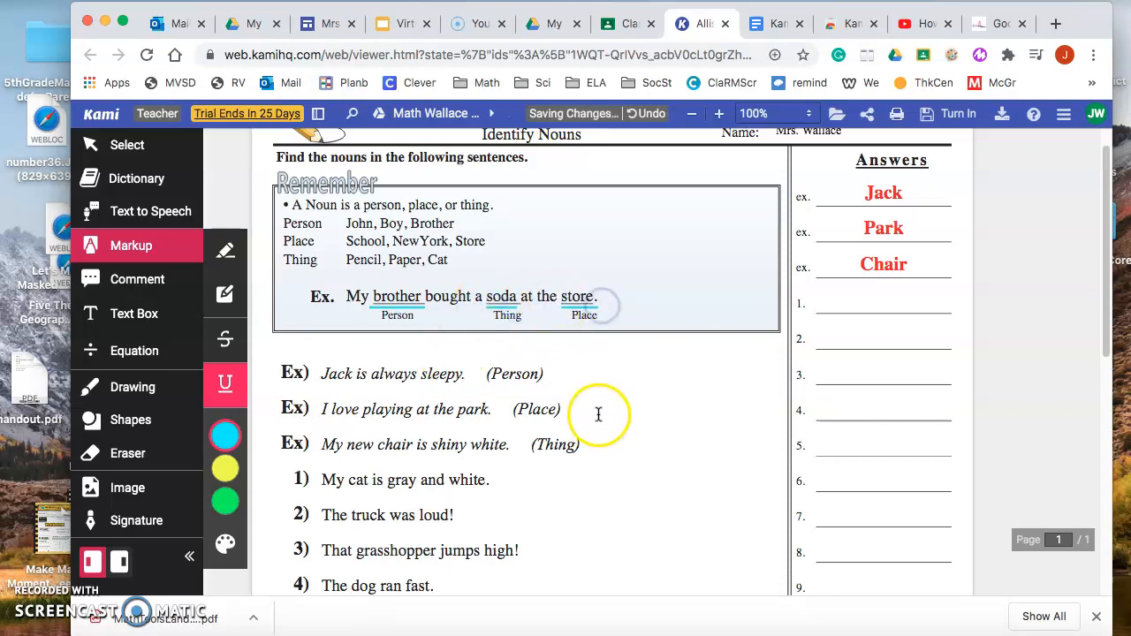
Highlight the whole example sentence in the Remember box in yellow with the Box Highlighter.
left_click(225, 296)
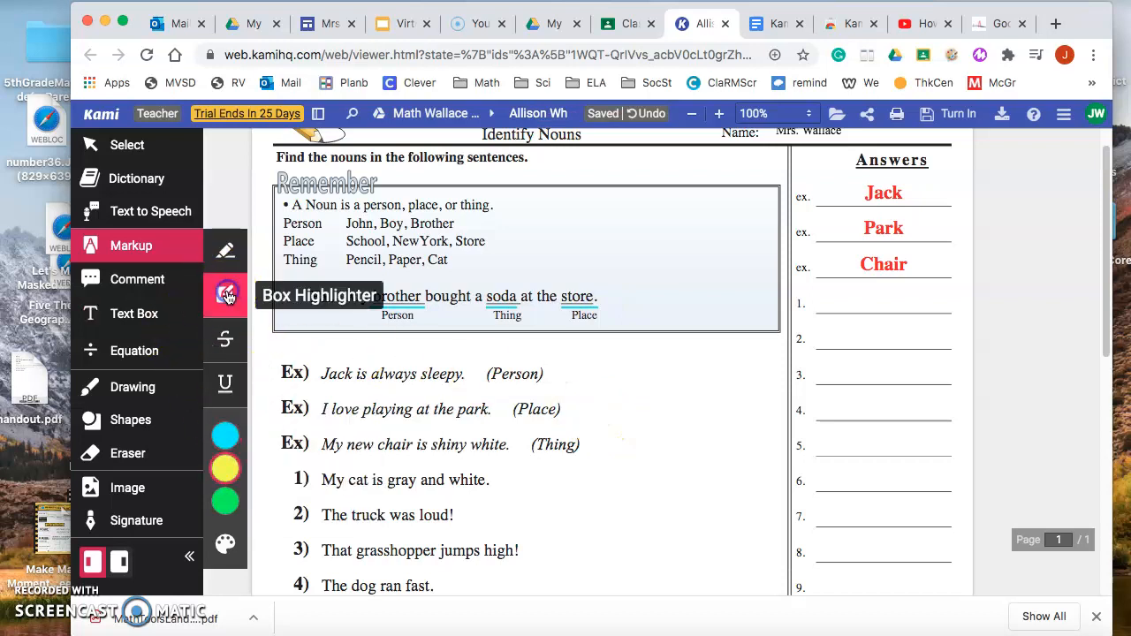
left_click(225, 469)
left_click_drag(341, 310, 600, 328)
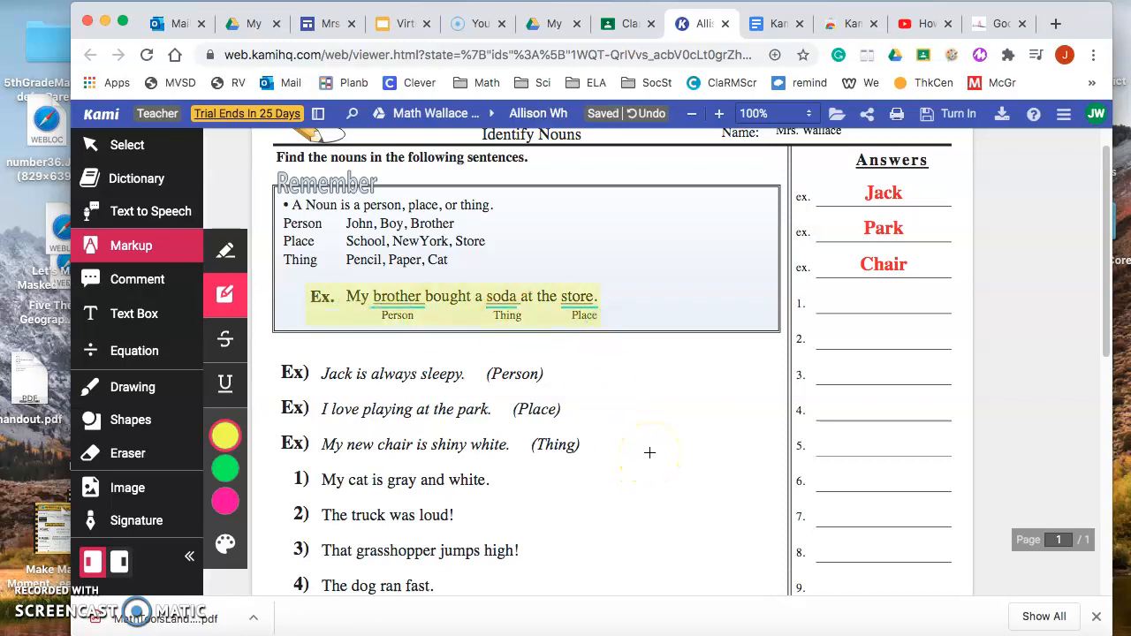
Open the Equation tool's symbol collection and look through the available math symbols.
left_click(127, 318)
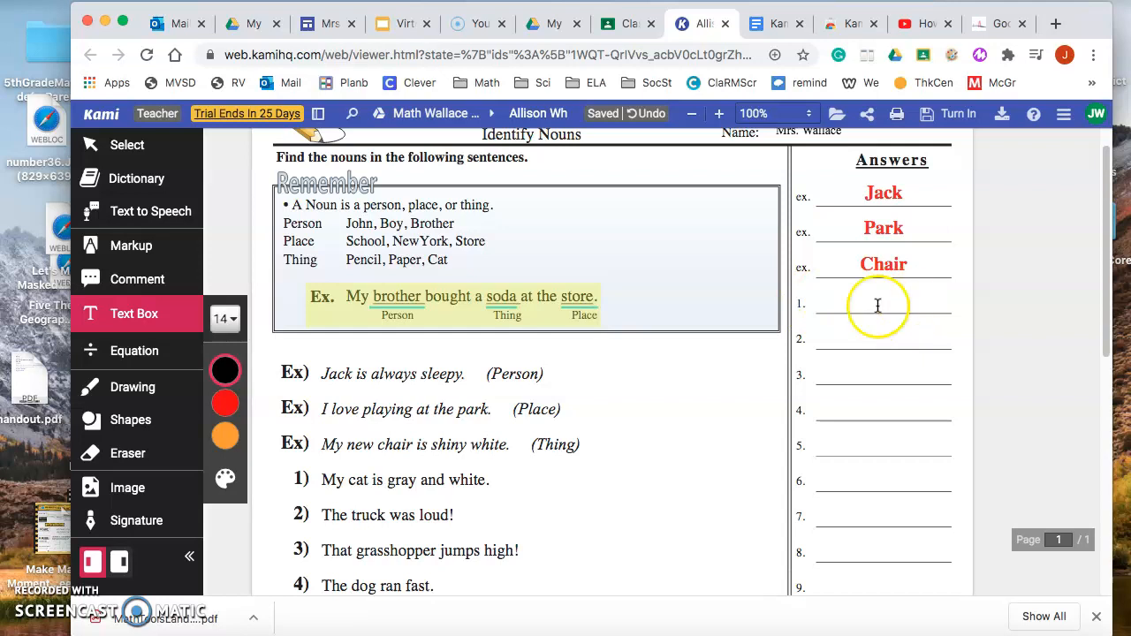
left_click(130, 353)
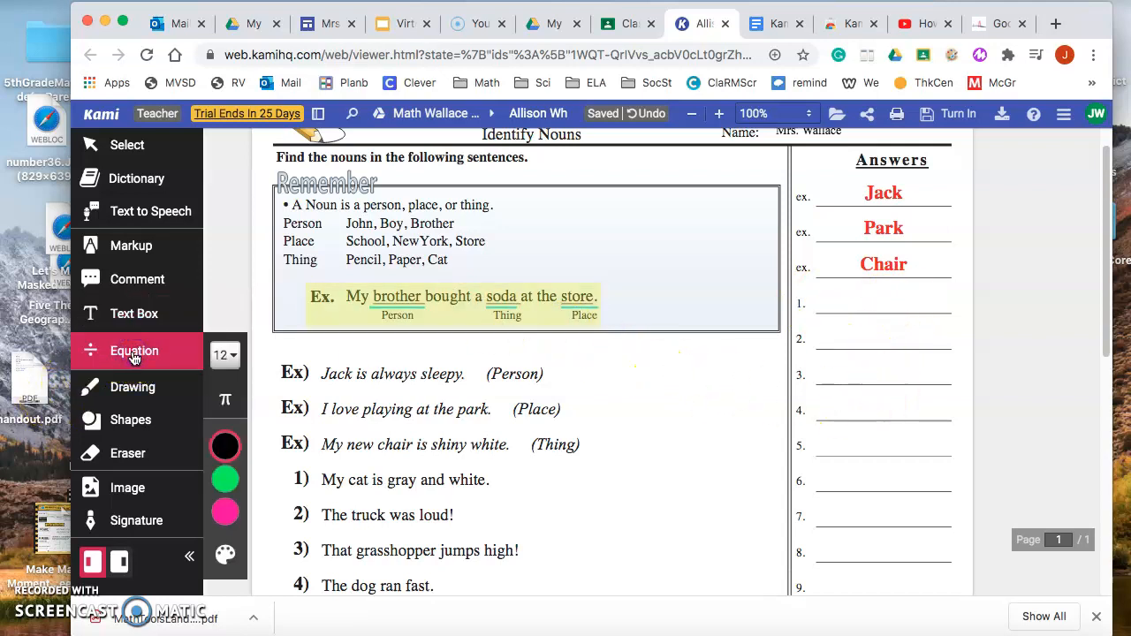
left_click(225, 402)
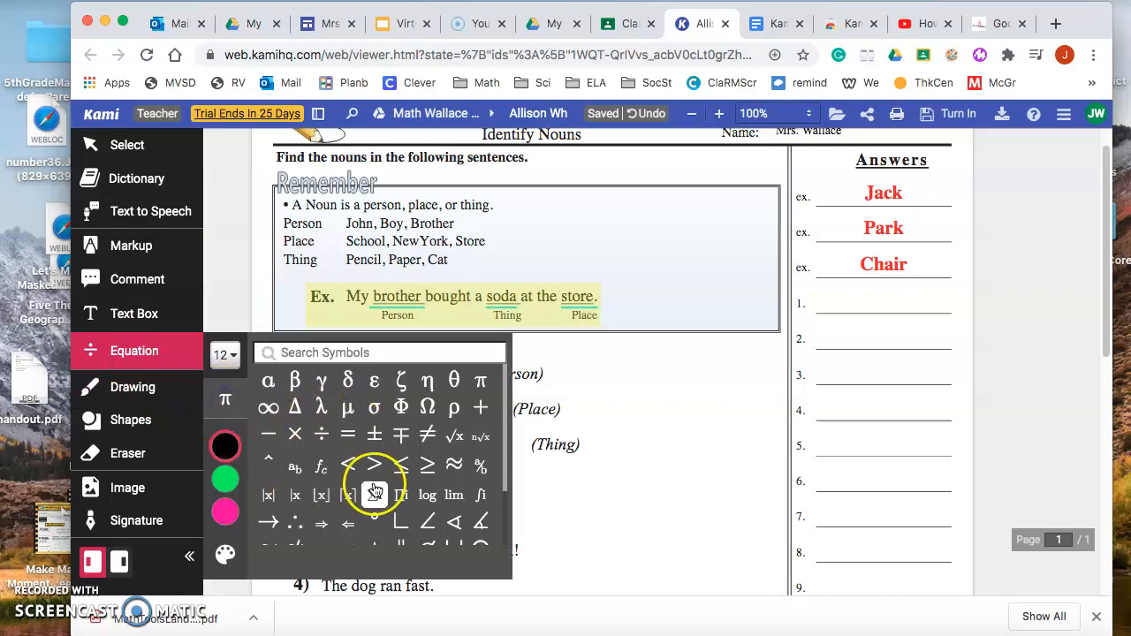
scroll(377, 493, "down", 3)
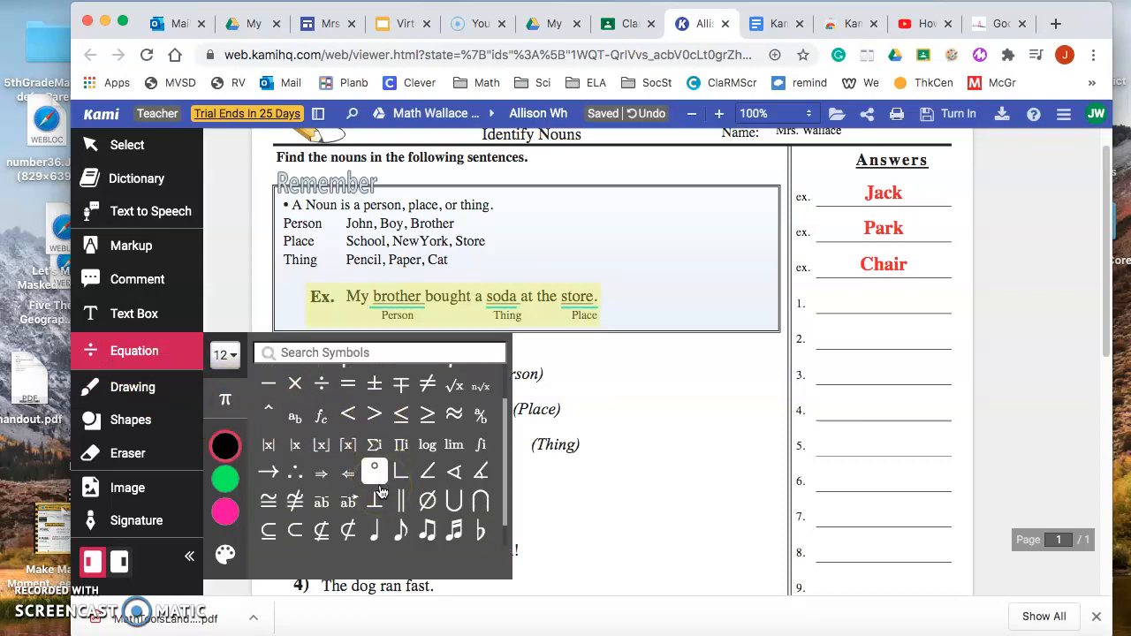
scroll(380, 492, "up", 3)
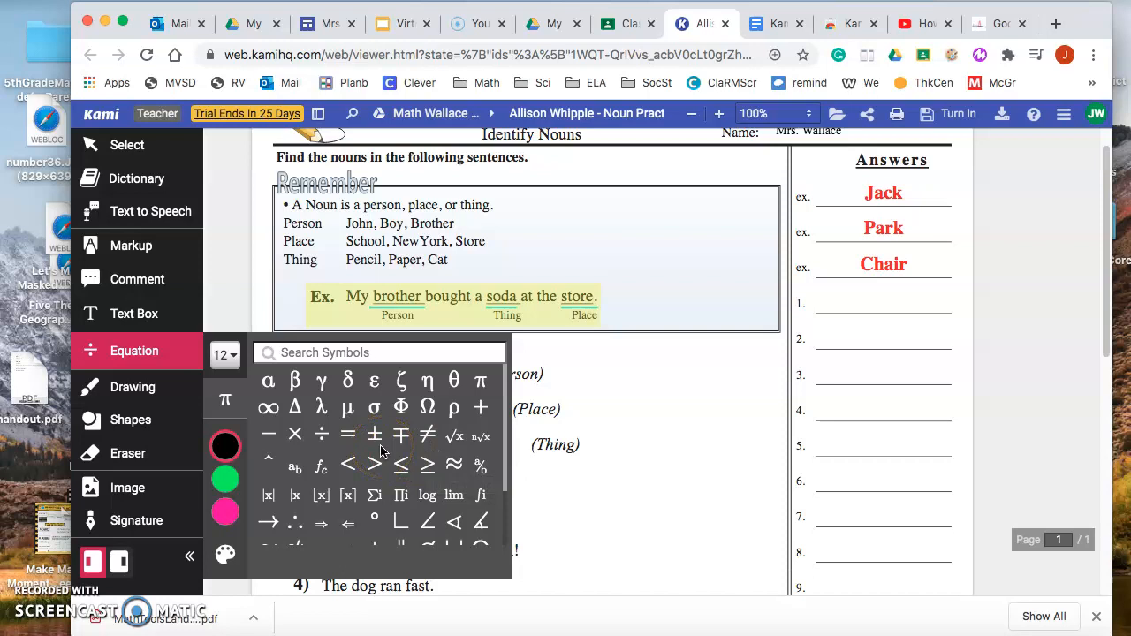
Scribble freehand in black inside the Remember box beside the noun list, switching the line thickness to 10.
left_click(130, 398)
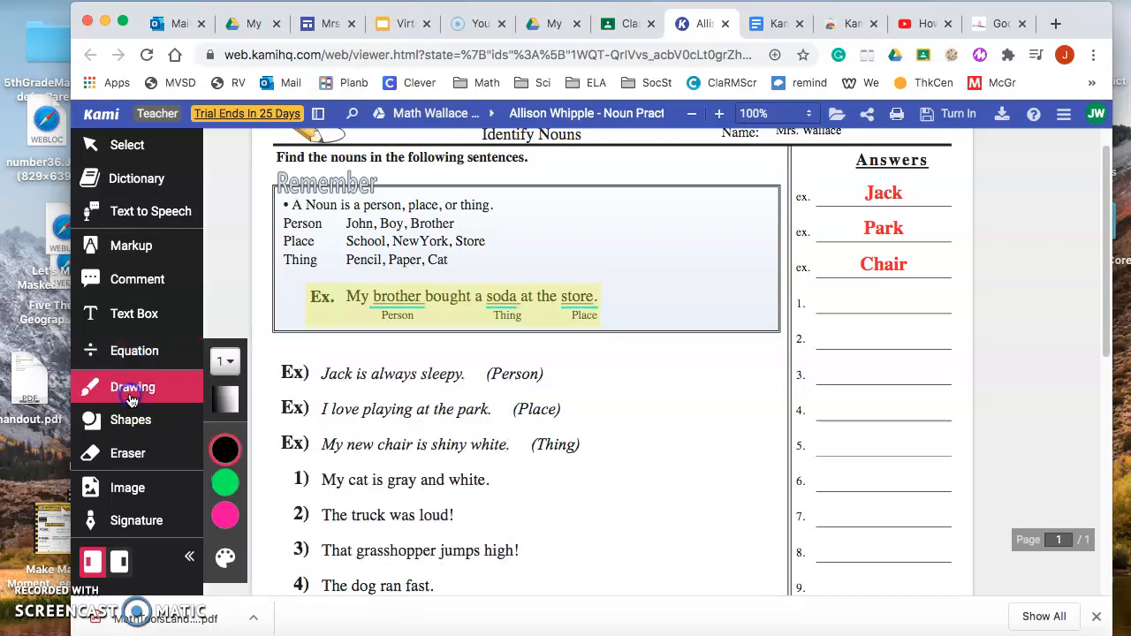
left_click(217, 451)
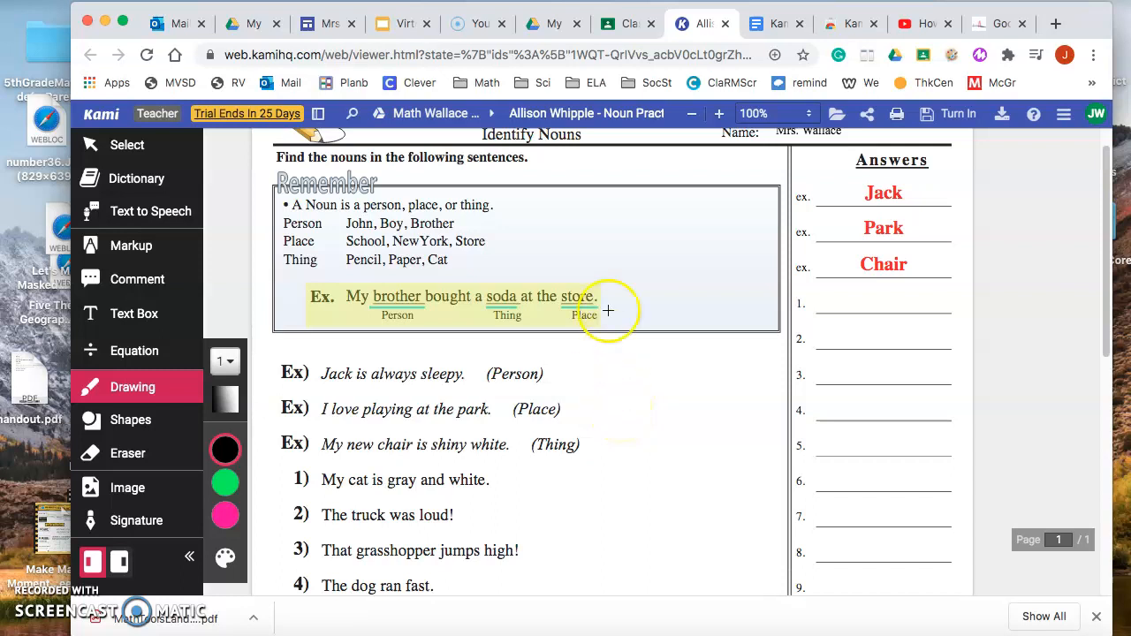
left_click(225, 450)
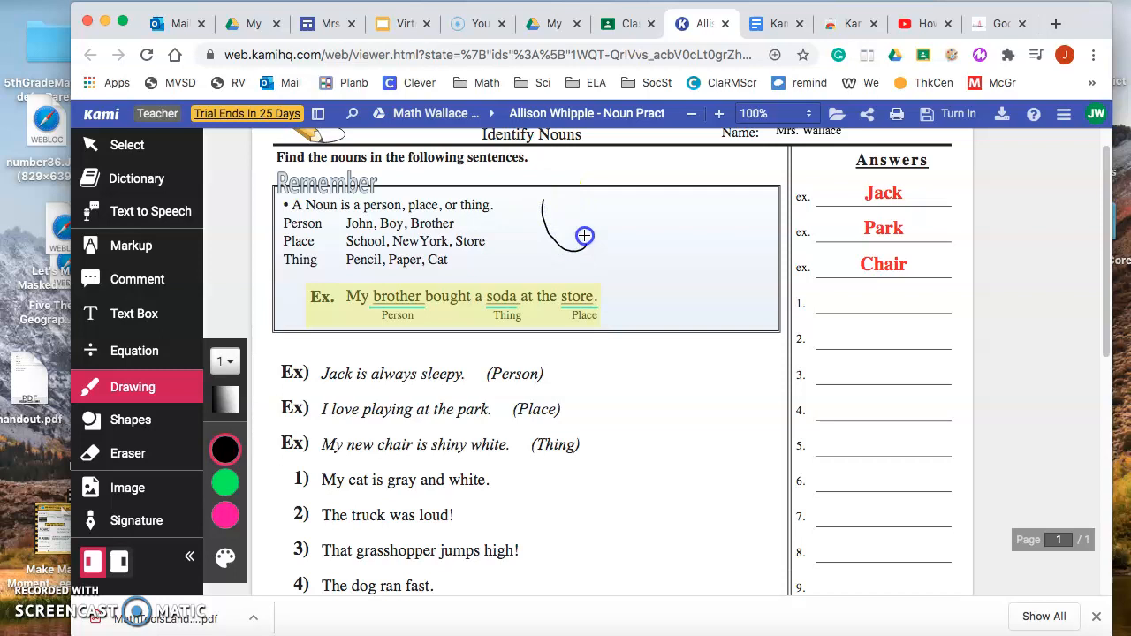
left_click(225, 362)
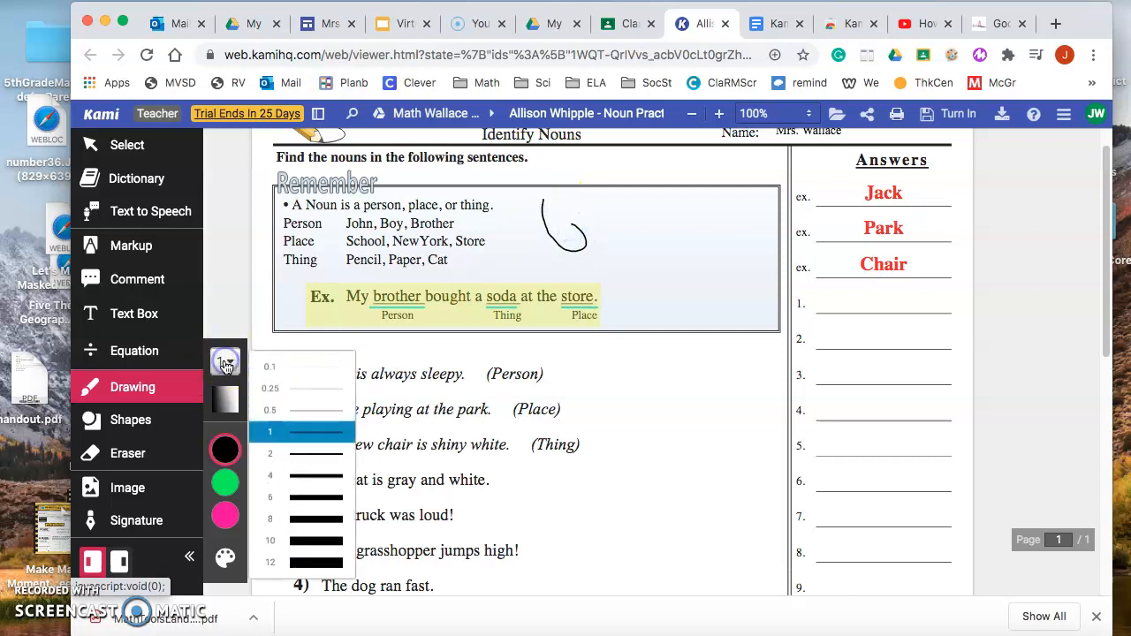
left_click(314, 540)
mouse_move(548, 237)
left_mouse_down()
mouse_move(548, 224)
mouse_move(558, 242)
mouse_move(626, 211)
left_mouse_up()
mouse_move(535, 214)
left_mouse_down()
mouse_move(530, 240)
mouse_move(639, 235)
mouse_move(547, 254)
left_mouse_up()
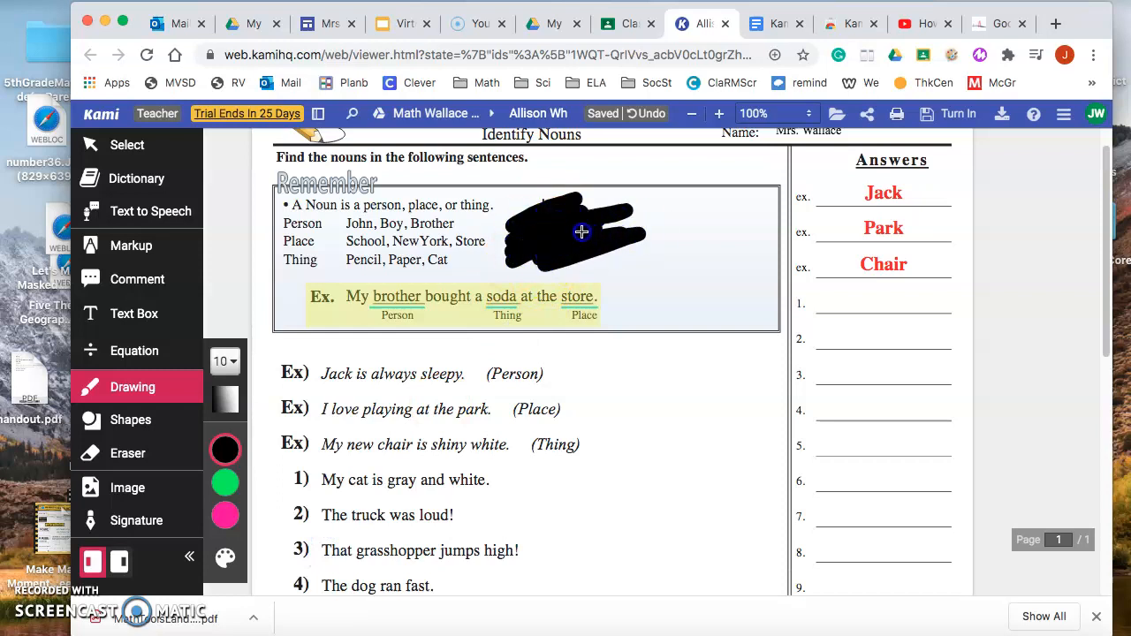
Draw a black rectangle at the Remember box's lower edge, and erase both it and the black scribbles.
left_click(122, 420)
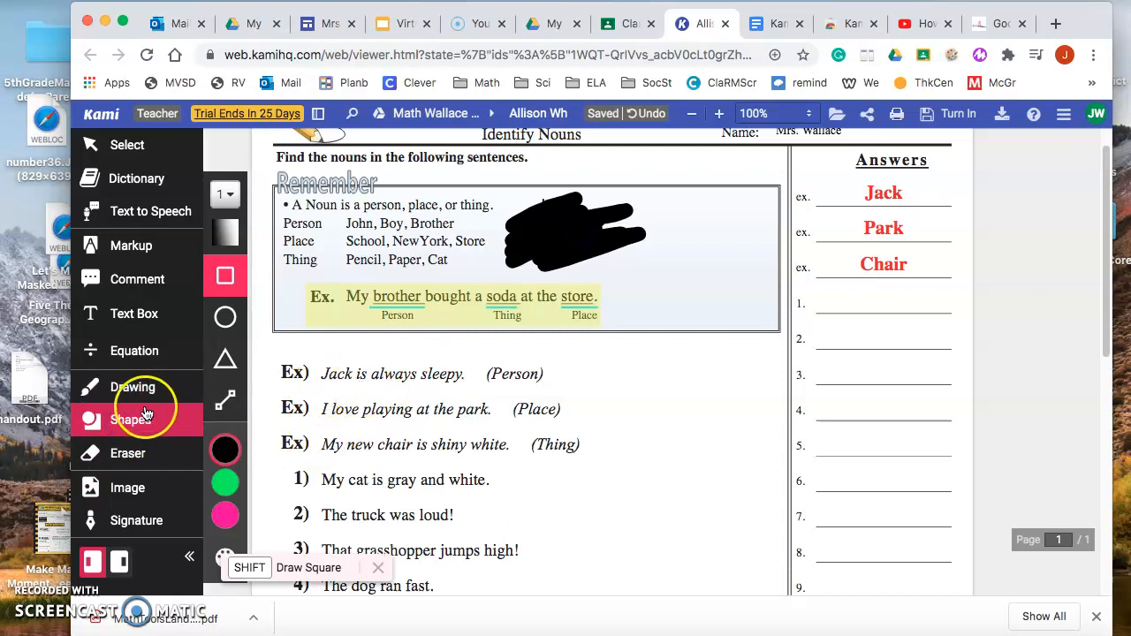
left_click_drag(638, 367, 767, 374)
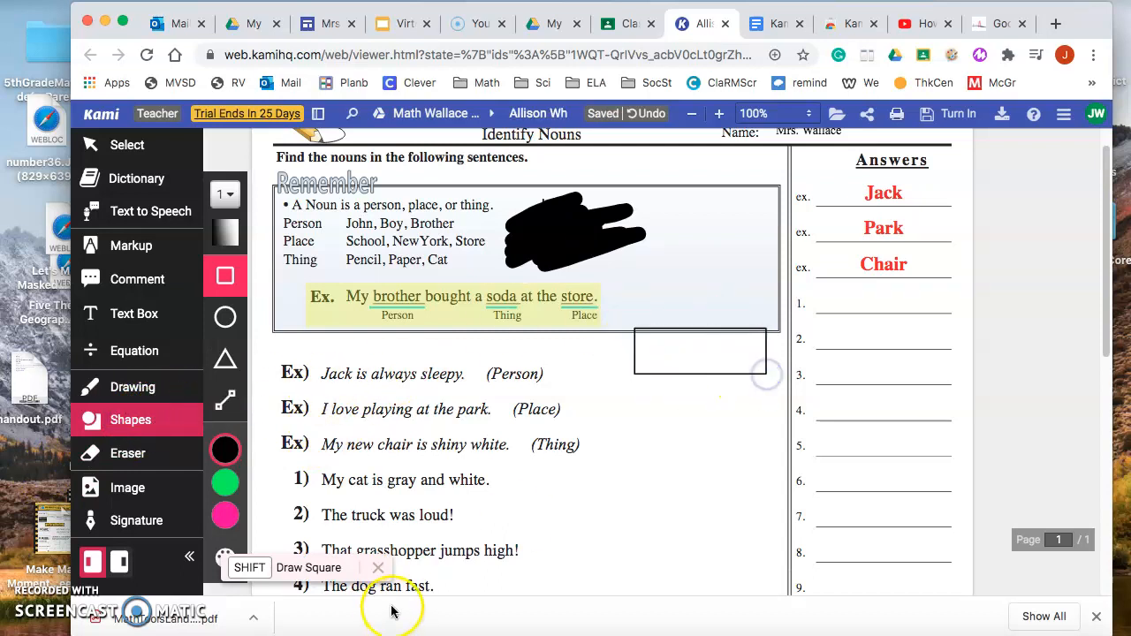
left_click(120, 455)
left_click(634, 346)
left_click(581, 245)
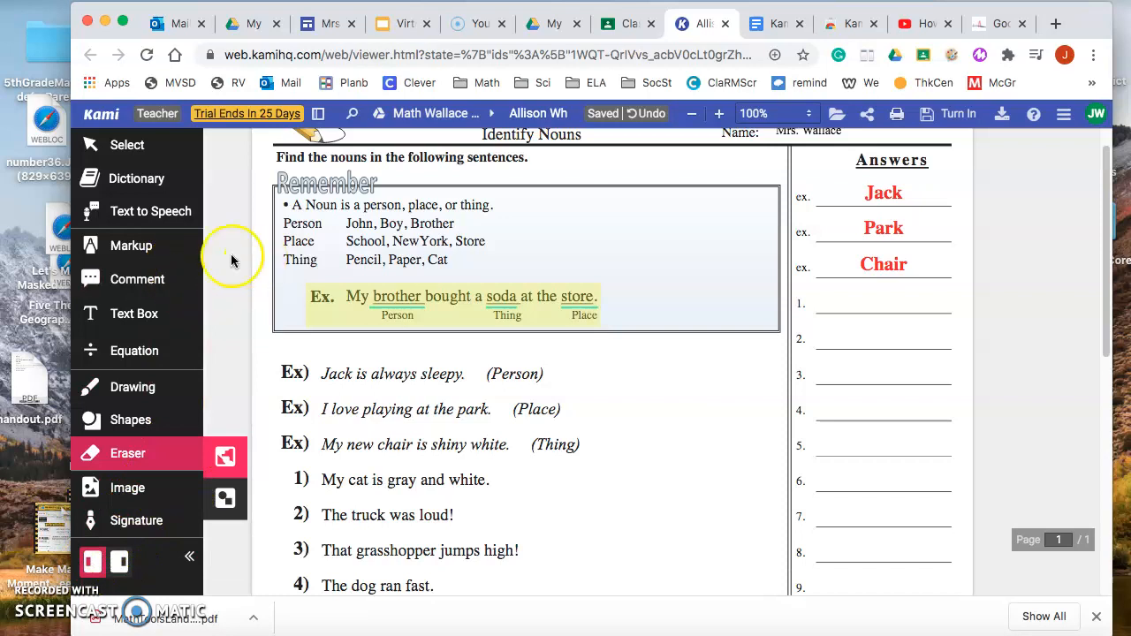
Move the annotation toolbar to the opposite side of the page and back again.
left_click(120, 566)
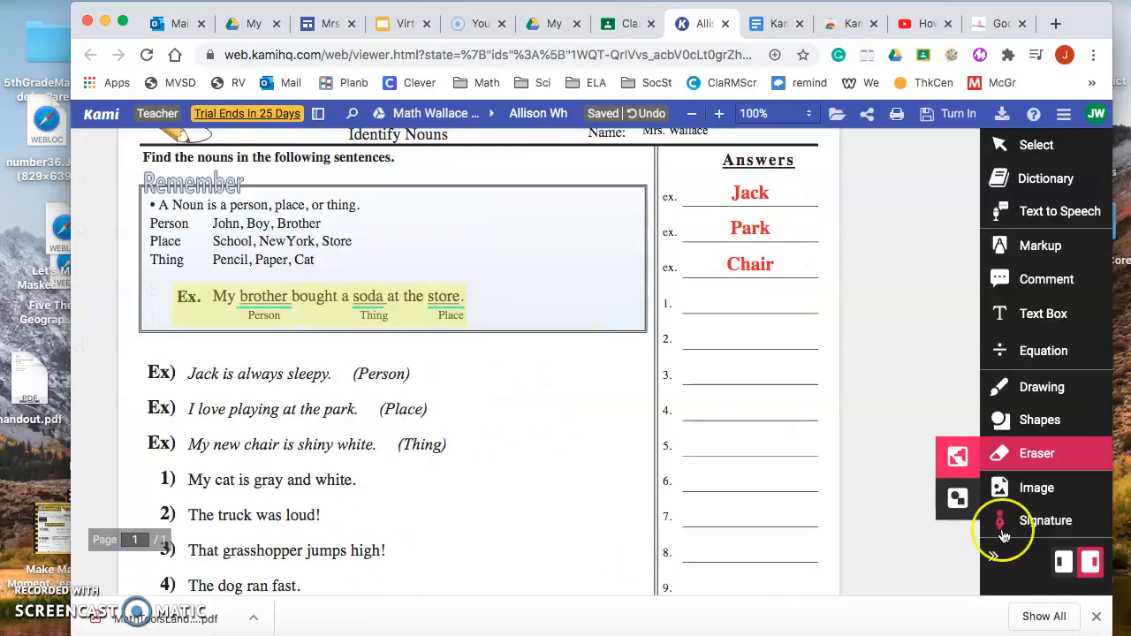
left_click(1067, 563)
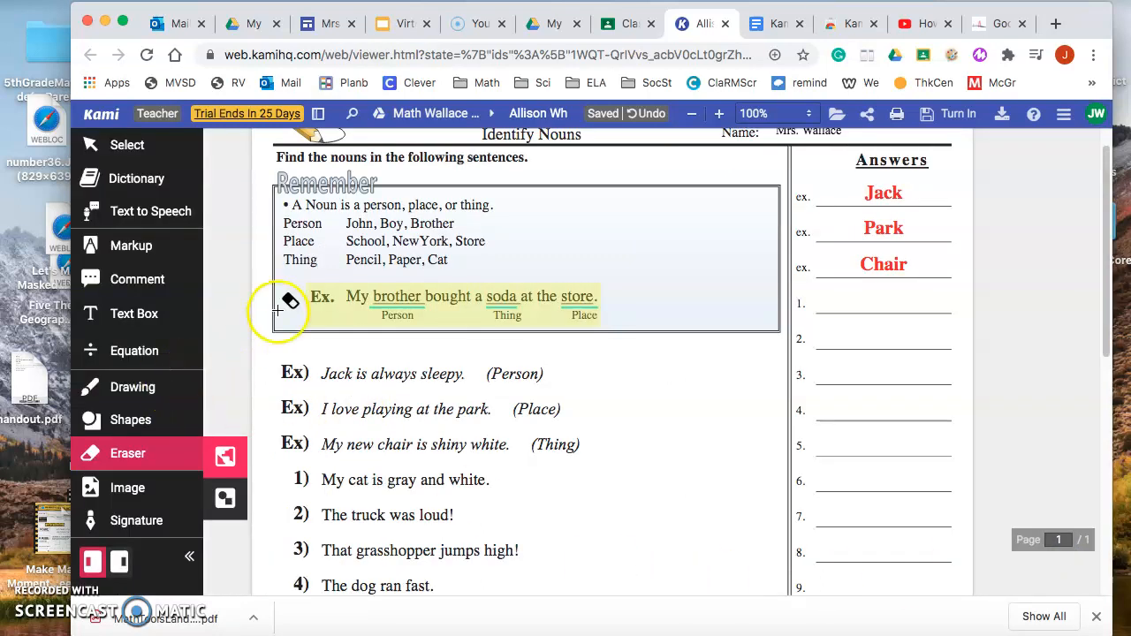
Examine the worksheet's example sentences, numbered sentences and answer lines with the Text Box tool active.
scroll(473, 397, "down", 1)
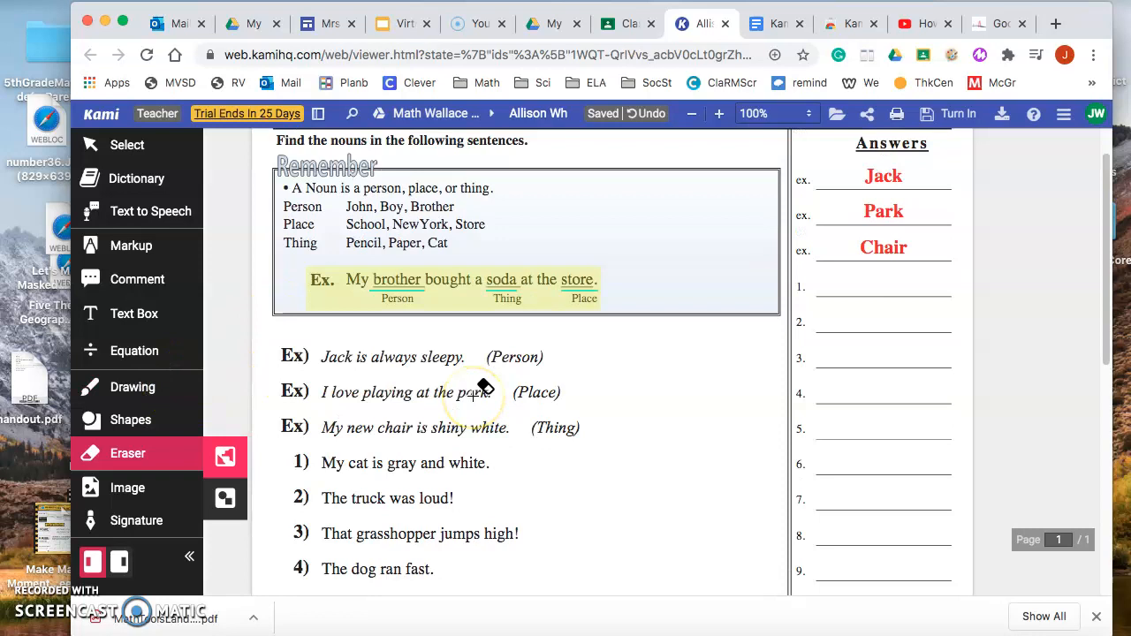
left_click(130, 309)
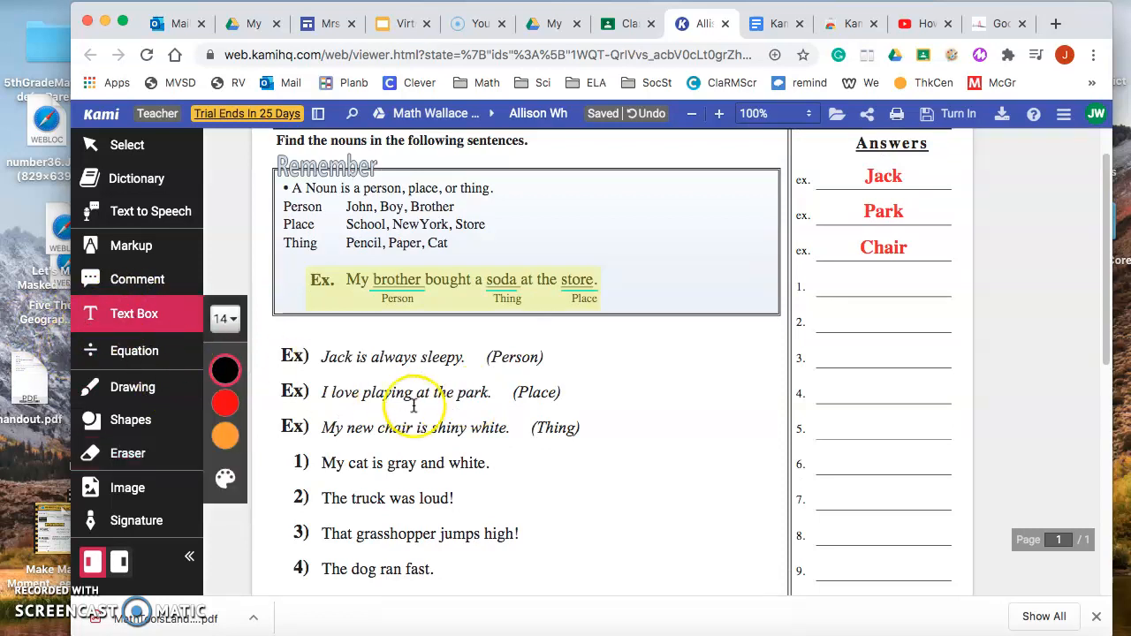
scroll(285, 440, "down", 1)
scroll(284, 439, "up", 3)
scroll(291, 430, "down", 3)
scroll(292, 430, "down", 5)
scroll(292, 430, "down", 1)
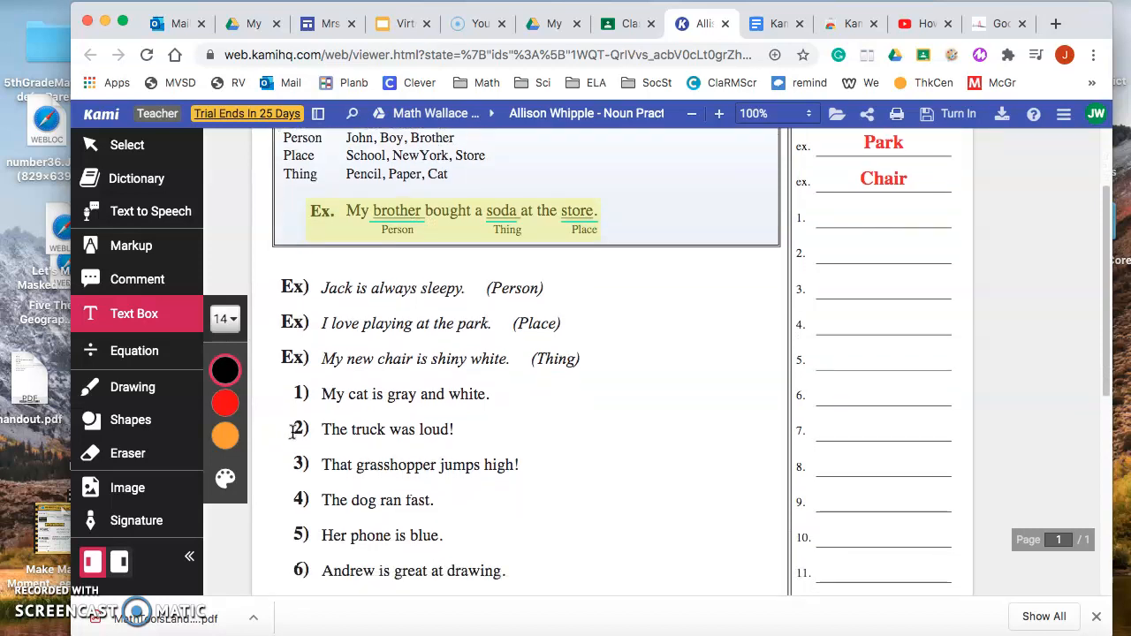
scroll(292, 431, "up", 5)
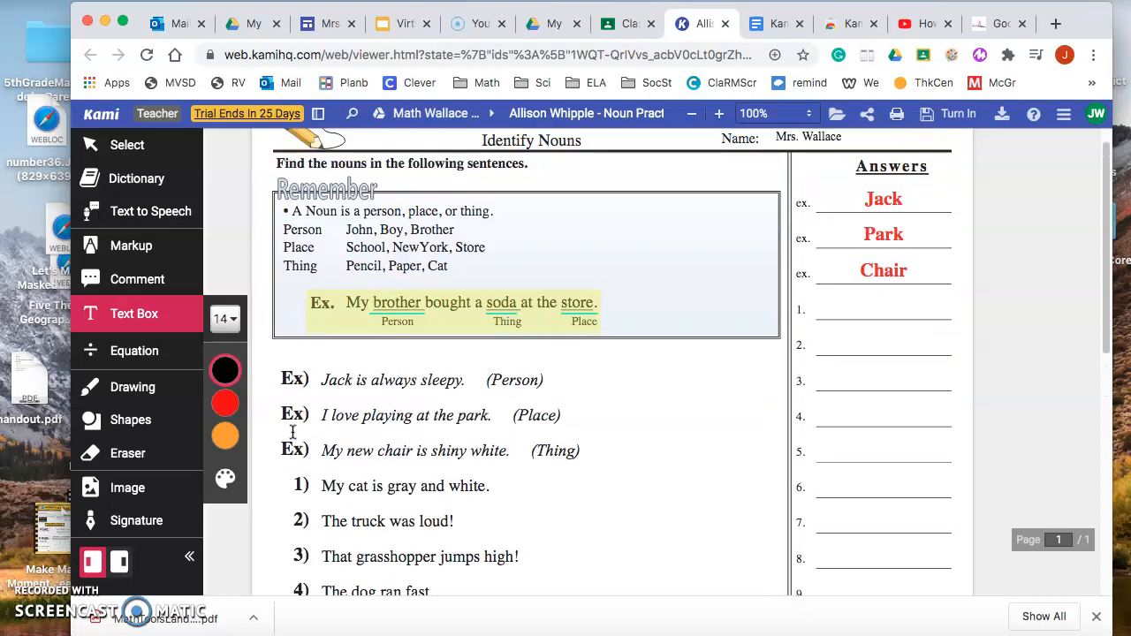
scroll(291, 431, "down", 2)
left_click(298, 276)
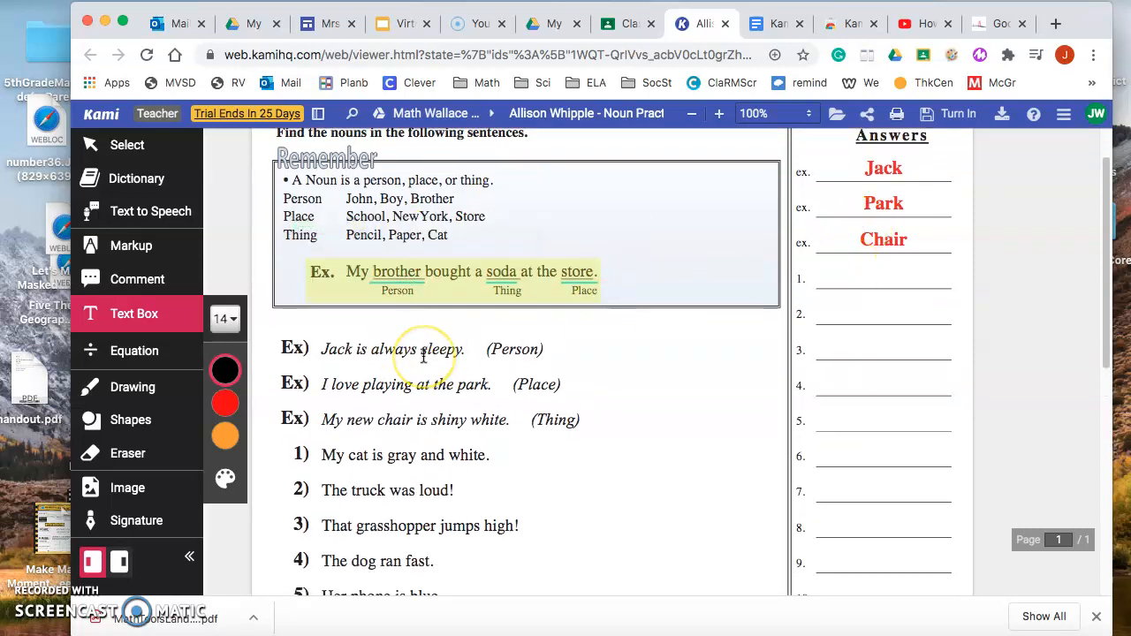
Underline the noun "cat" in sentence 1 in light blue with the Markup tool.
scroll(424, 354, "down", 2)
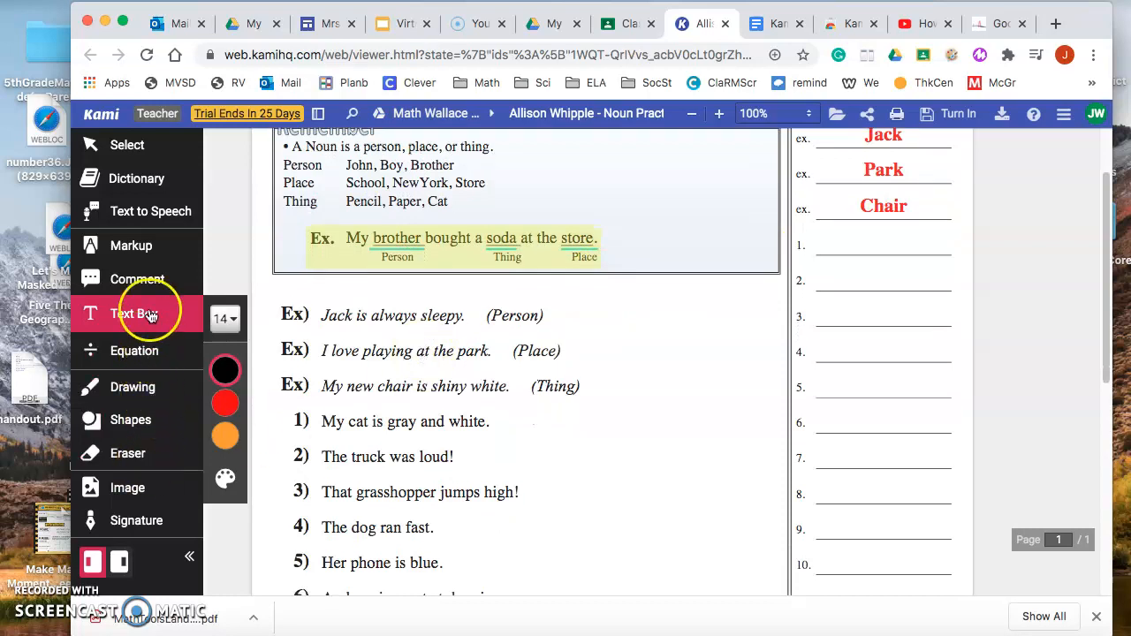
left_click(138, 246)
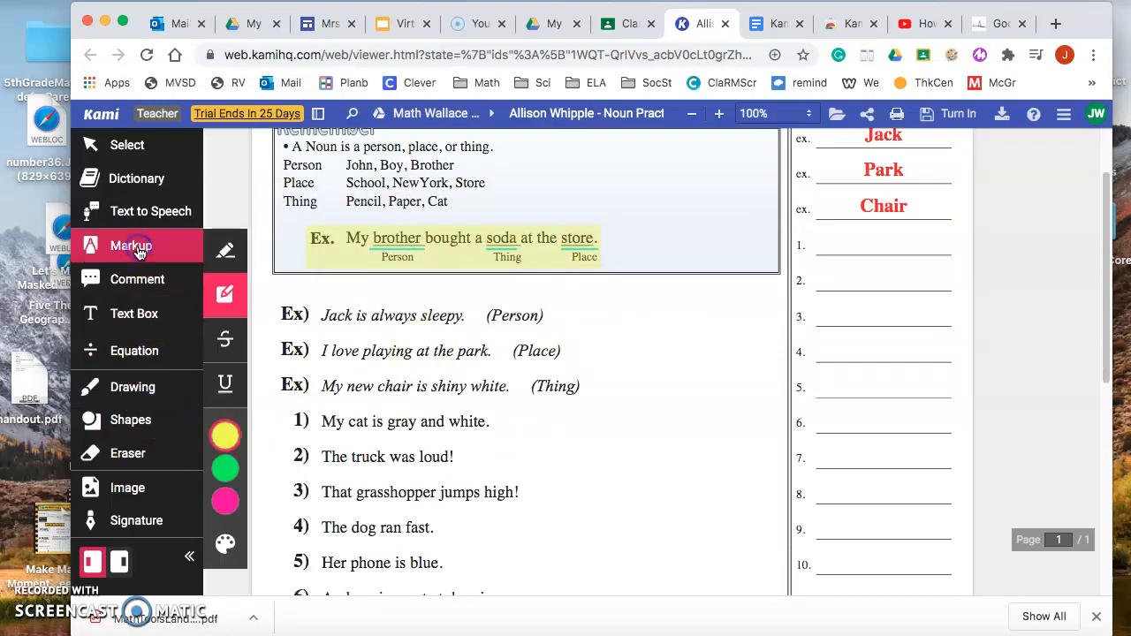
left_click(227, 380)
mouse_move(239, 506)
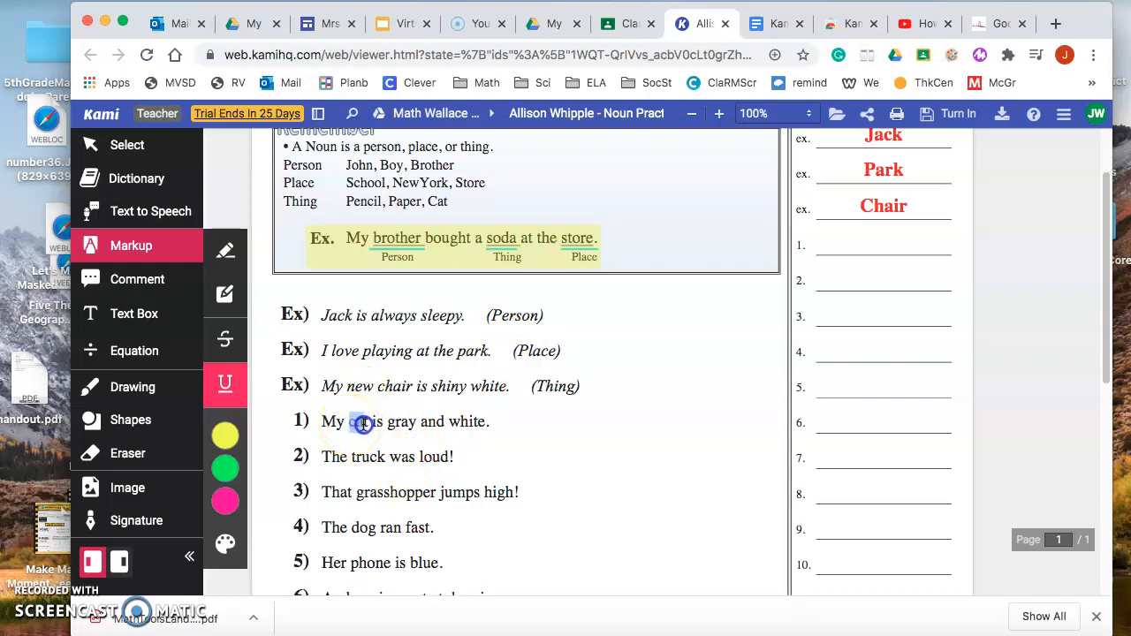
left_click_drag(367, 427, 370, 426)
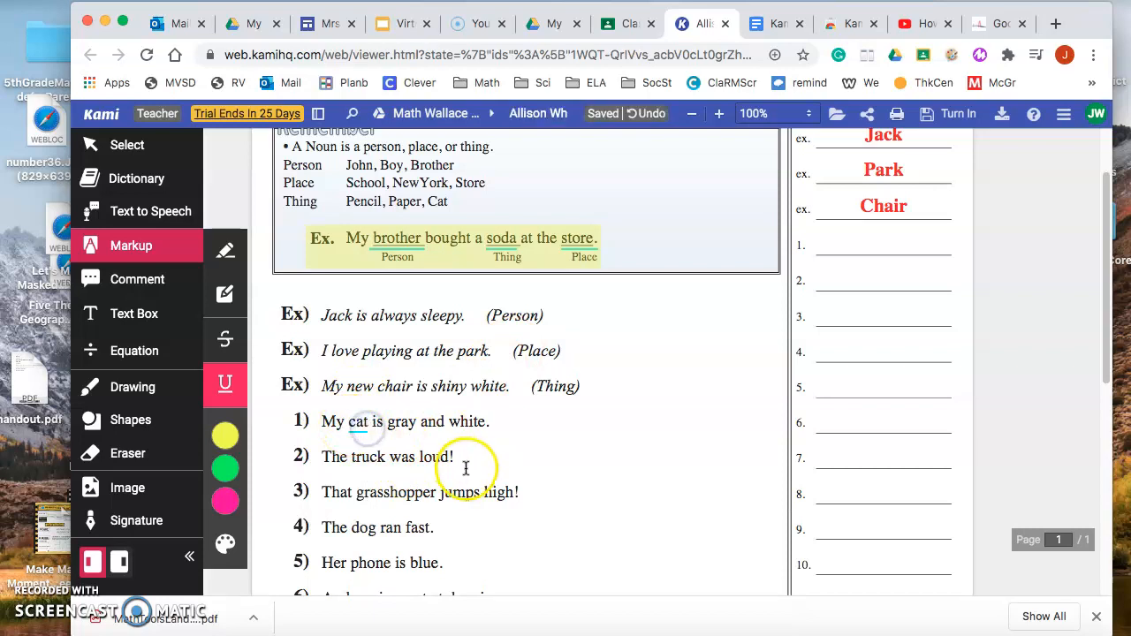
Underline the nouns "truck", "grasshopper", "dog" and "phone" in sentences 2 to 5 in light blue.
scroll(404, 493, "down", 1)
scroll(404, 495, "down", 1)
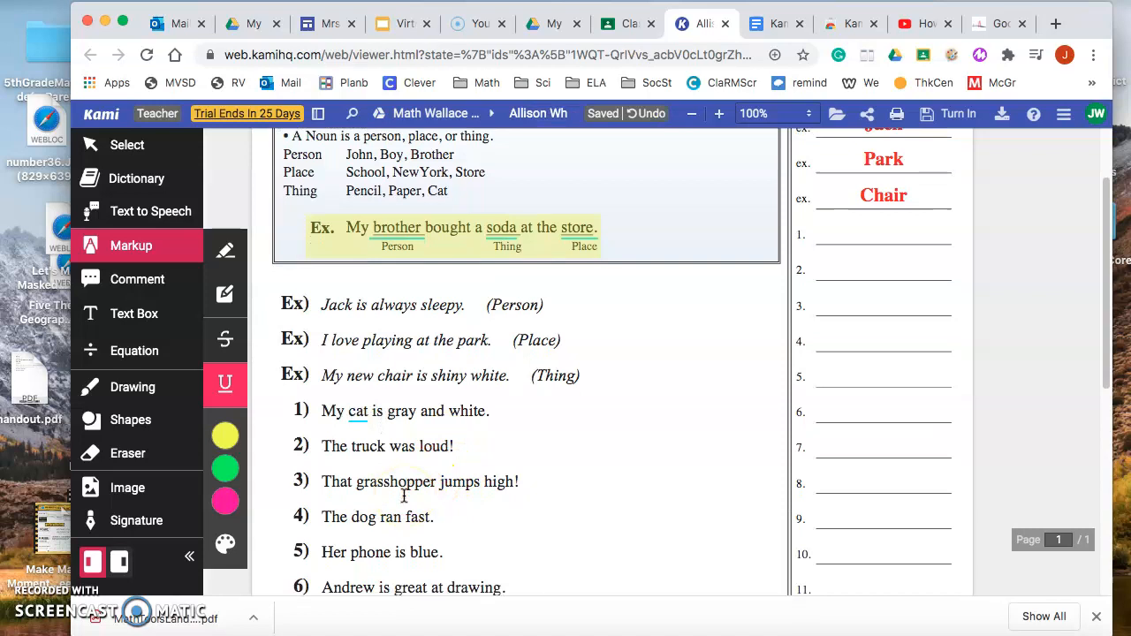
left_click(352, 447)
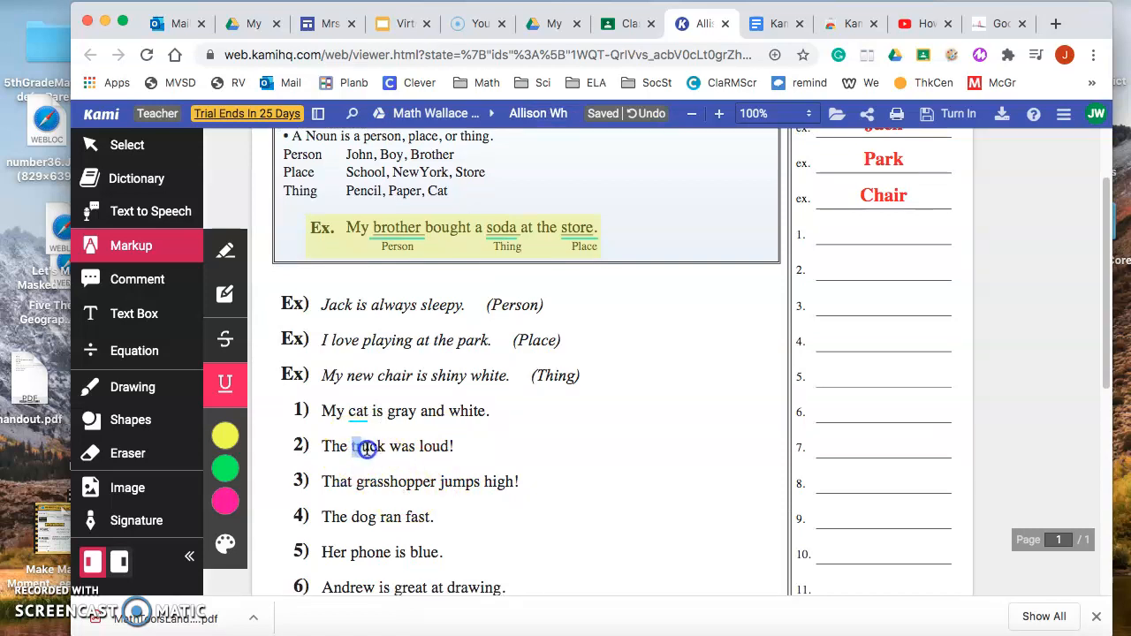
left_click_drag(382, 451, 386, 449)
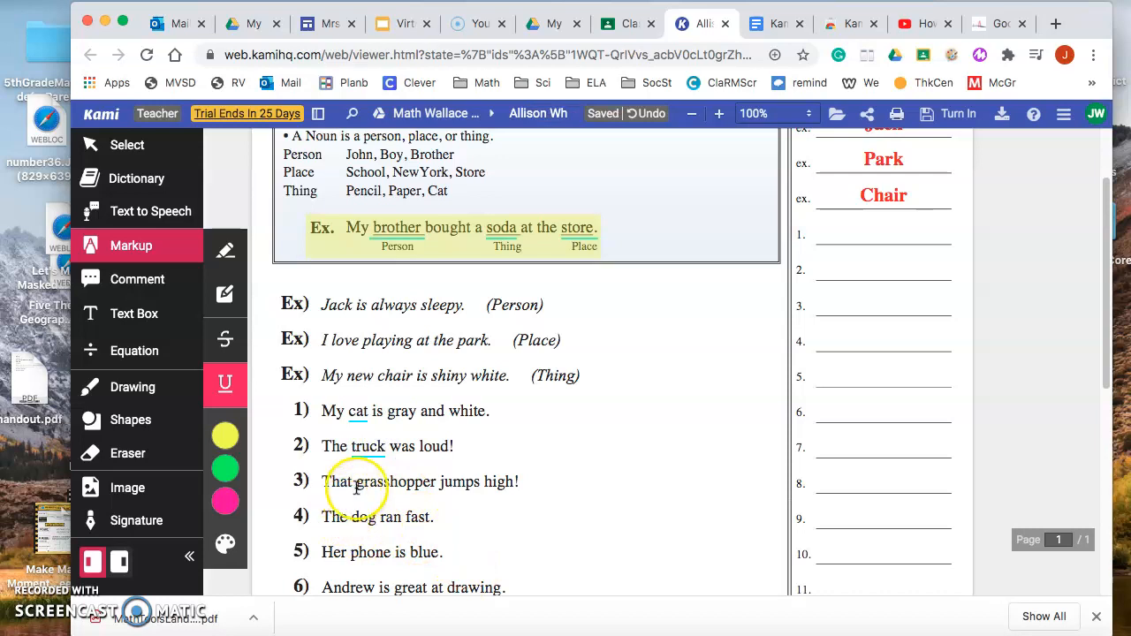
left_click_drag(356, 482, 436, 487)
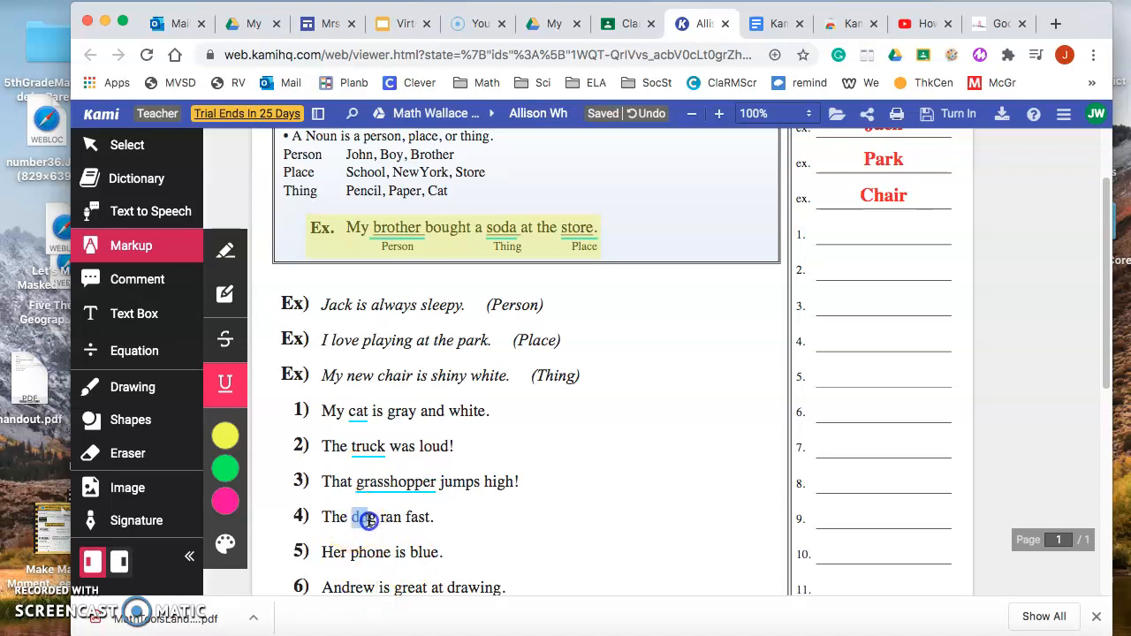
left_click_drag(373, 523, 377, 521)
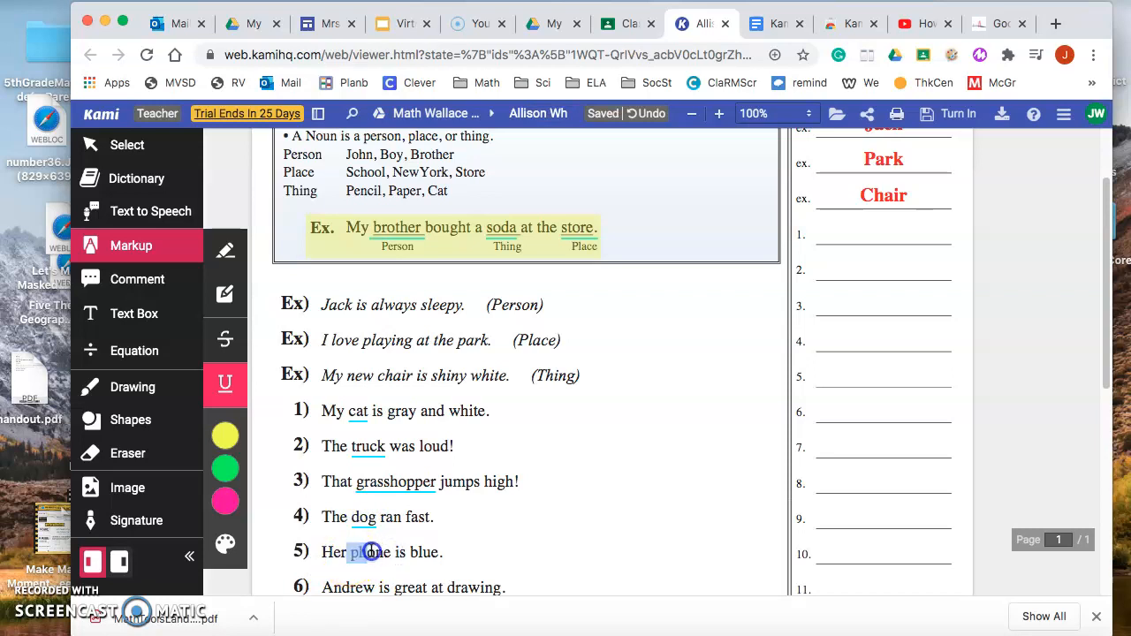
left_click_drag(389, 555, 394, 554)
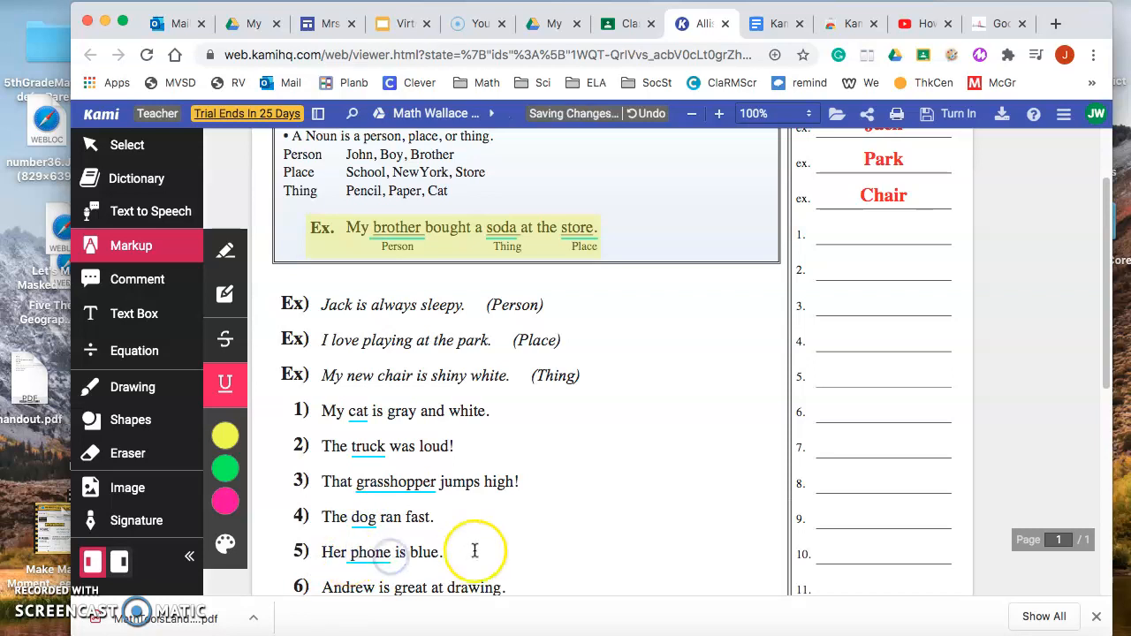
Try to underline the noun in sentence 6, and erase the stray underlines from sentences 6 and 7.
scroll(475, 550, "down", 2)
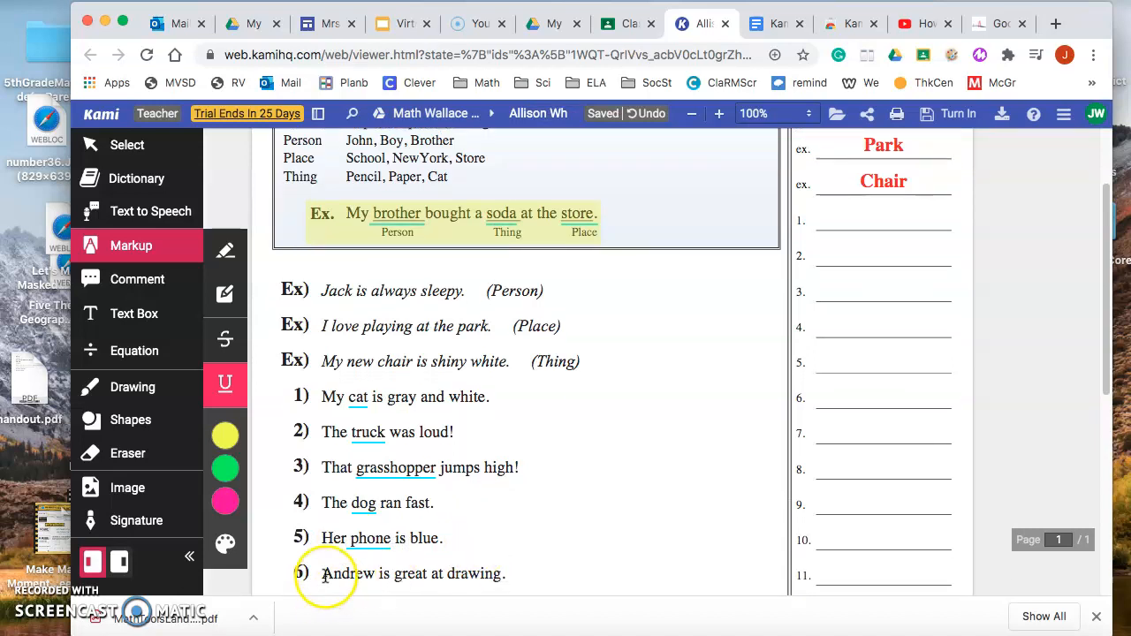
left_click_drag(370, 577, 374, 579)
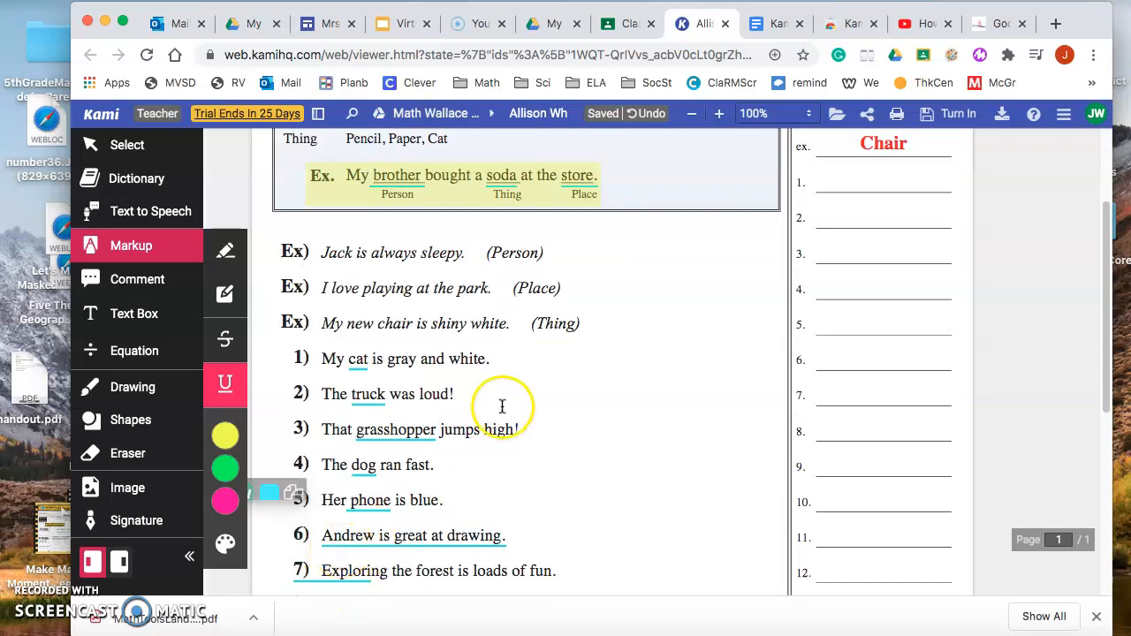
left_click(129, 453)
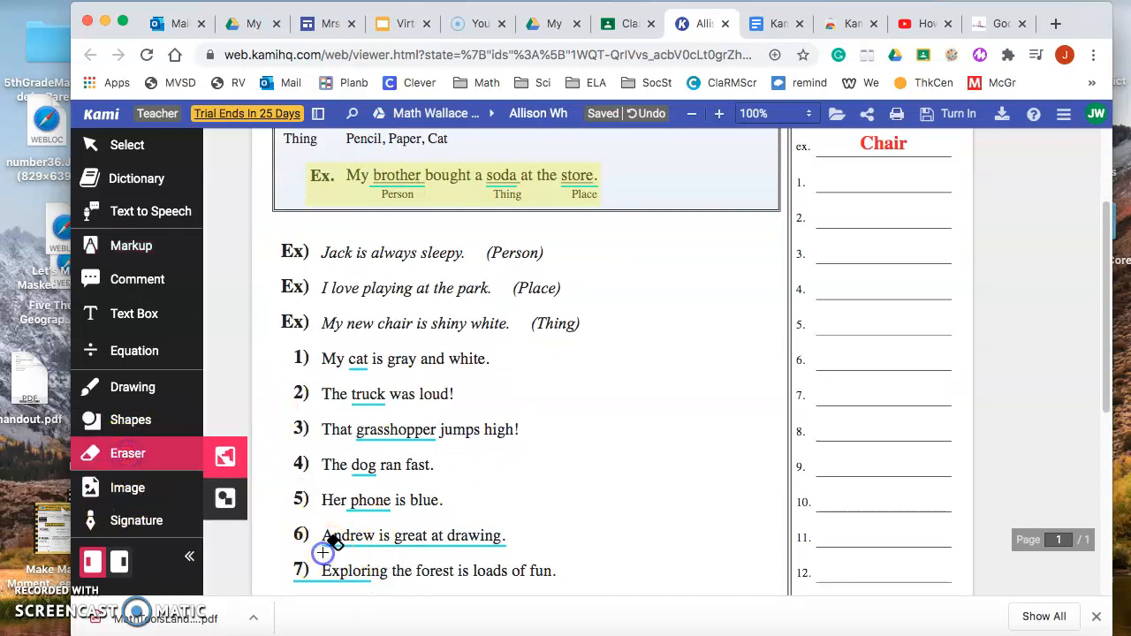
left_click(444, 541)
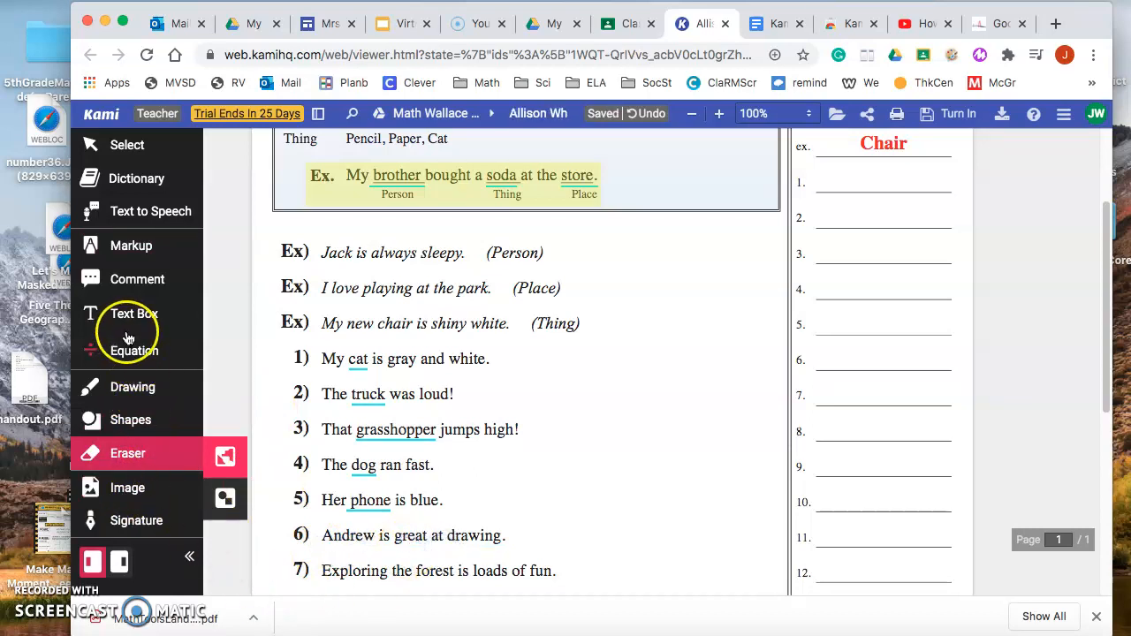
Add black size 14 text boxes reading "cat" on answer line 1 and "truck" on answer line 2.
scroll(389, 574, "up", 2)
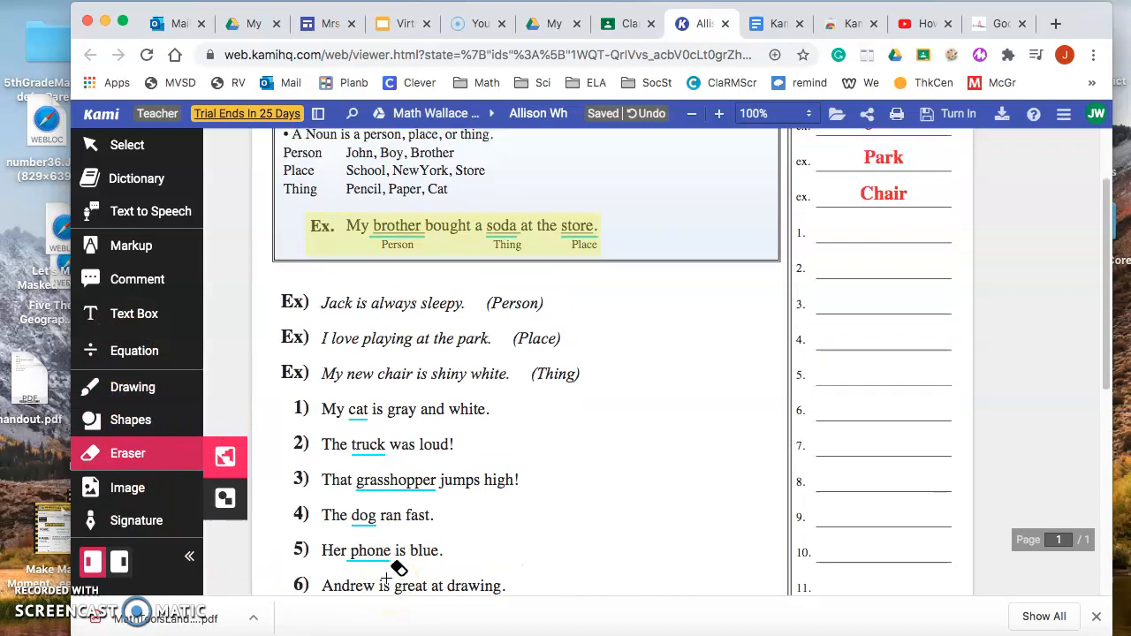
left_click(144, 320)
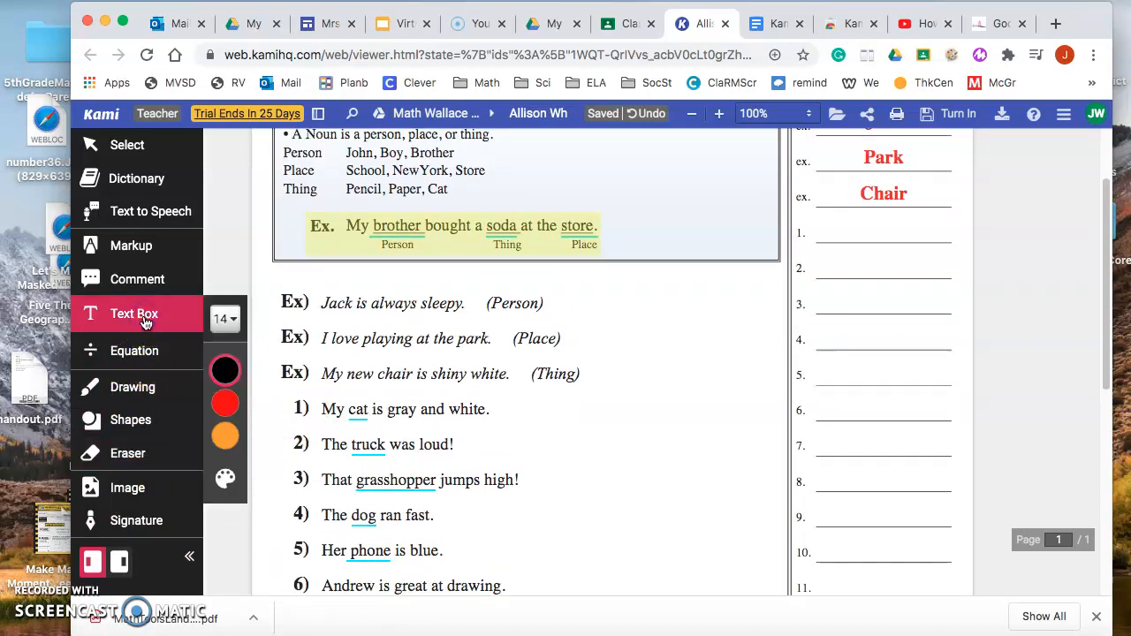
left_click(225, 369)
left_click(221, 368)
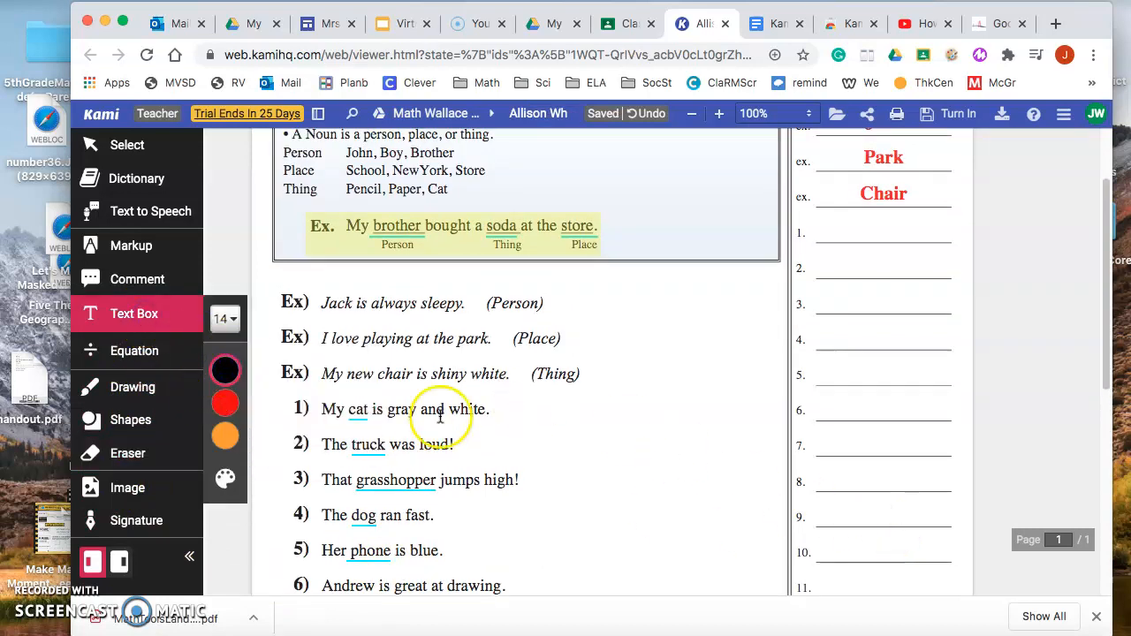
left_click(835, 231)
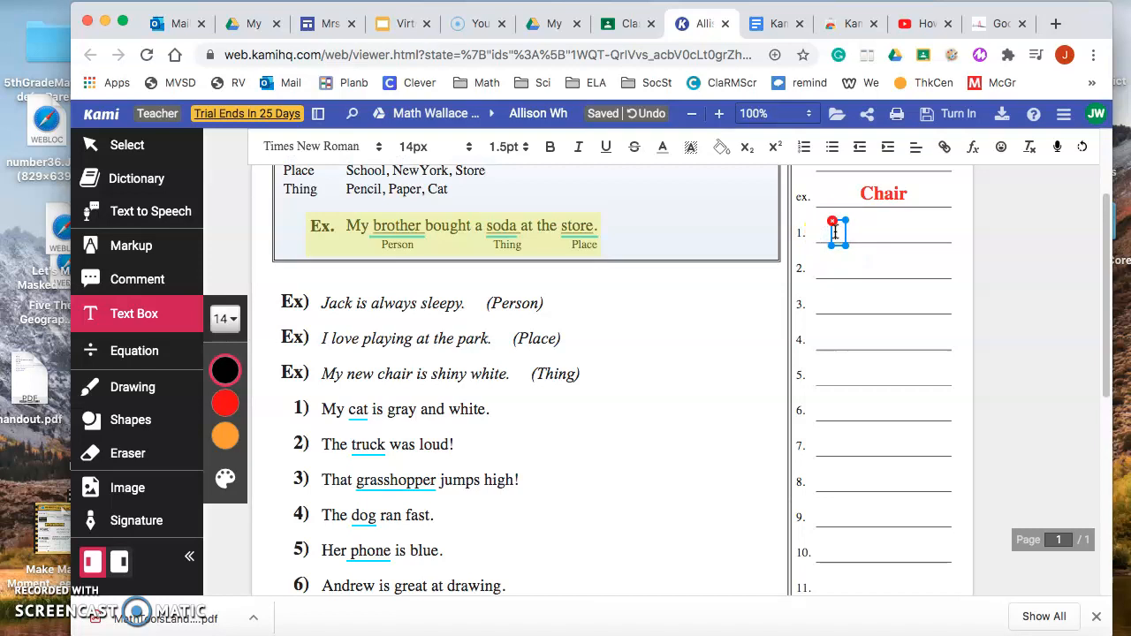
type("cat")
left_click(852, 270)
left_click(851, 271)
type("ck")
left_click(855, 301)
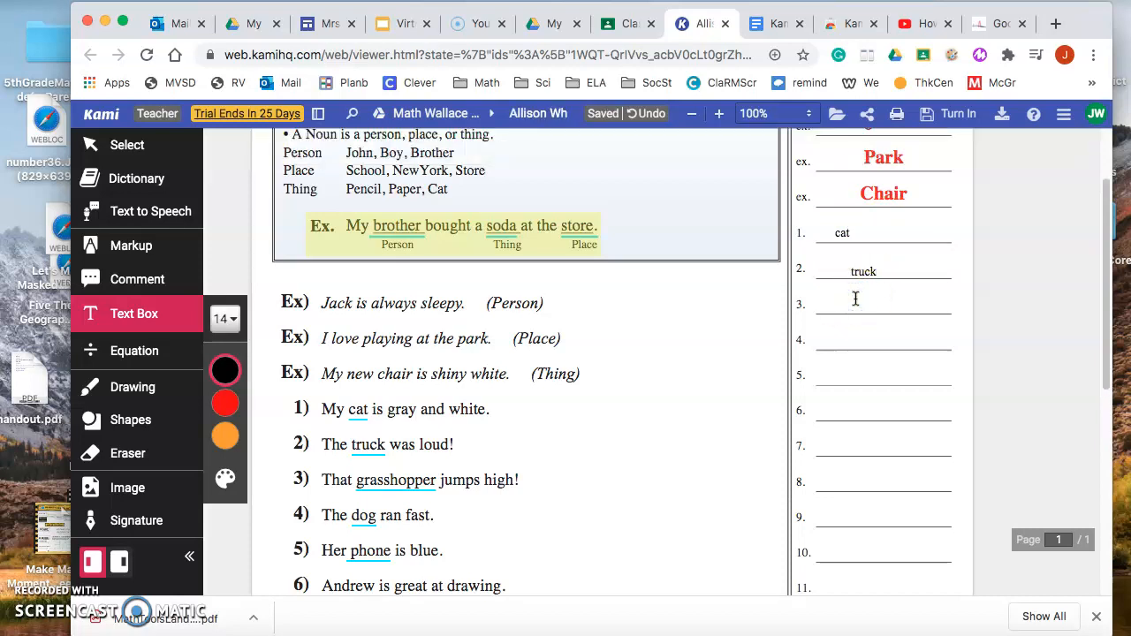
Fill answer lines 3, 4 and 5 with text boxes reading "grasshopper", "dog" and "phone".
left_click(855, 300)
type("gra")
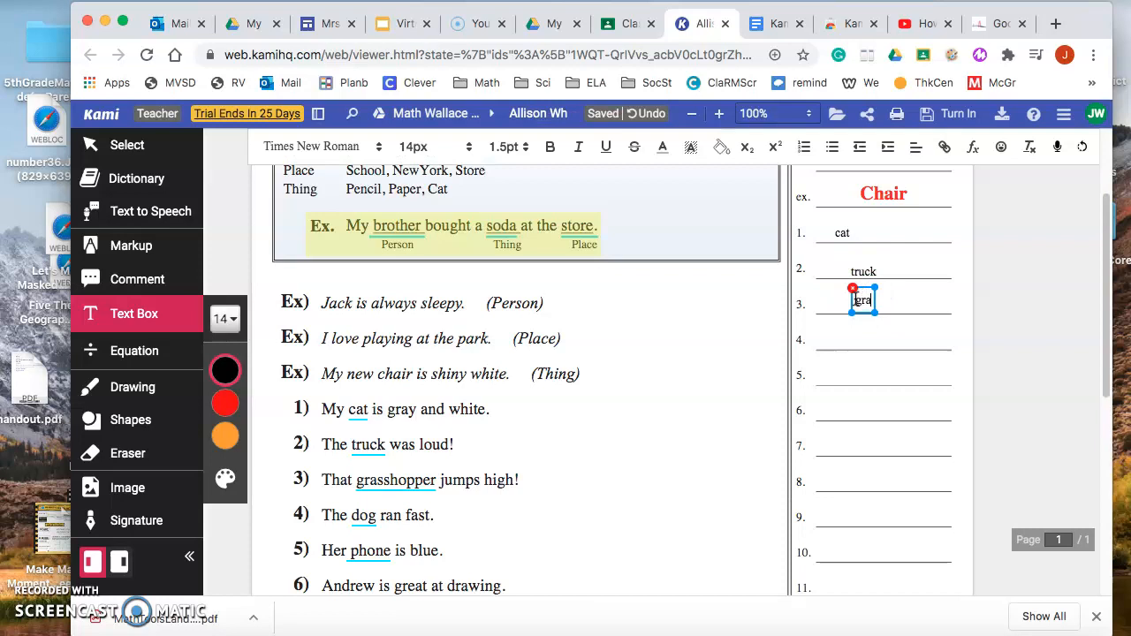
type("sshopper")
left_click(852, 338)
left_click(860, 337)
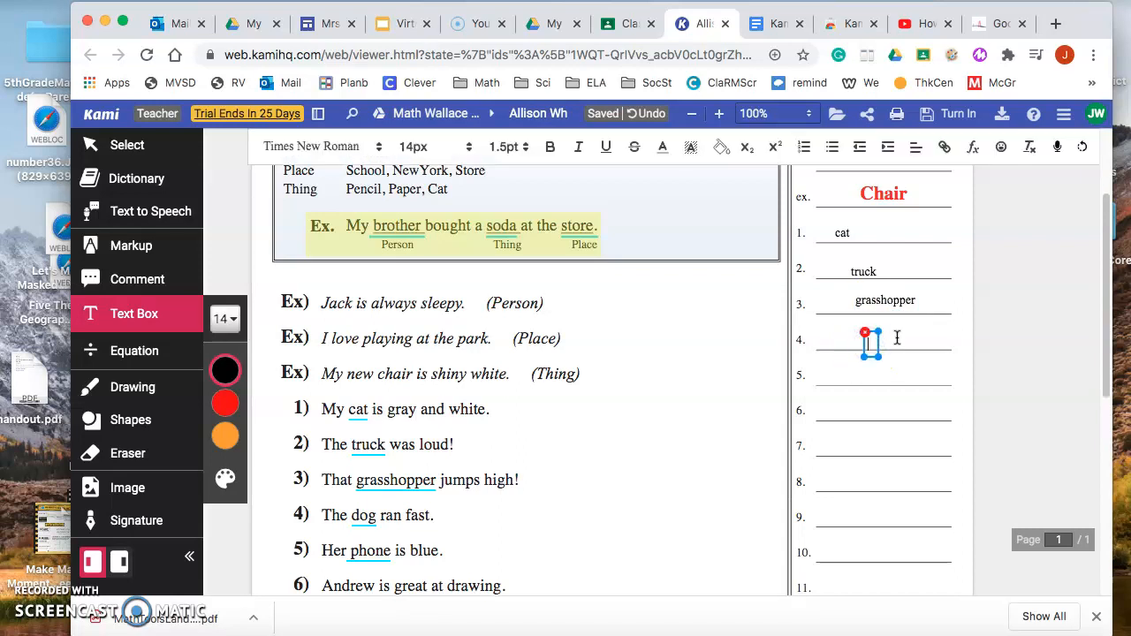
type("dog")
left_click(866, 382)
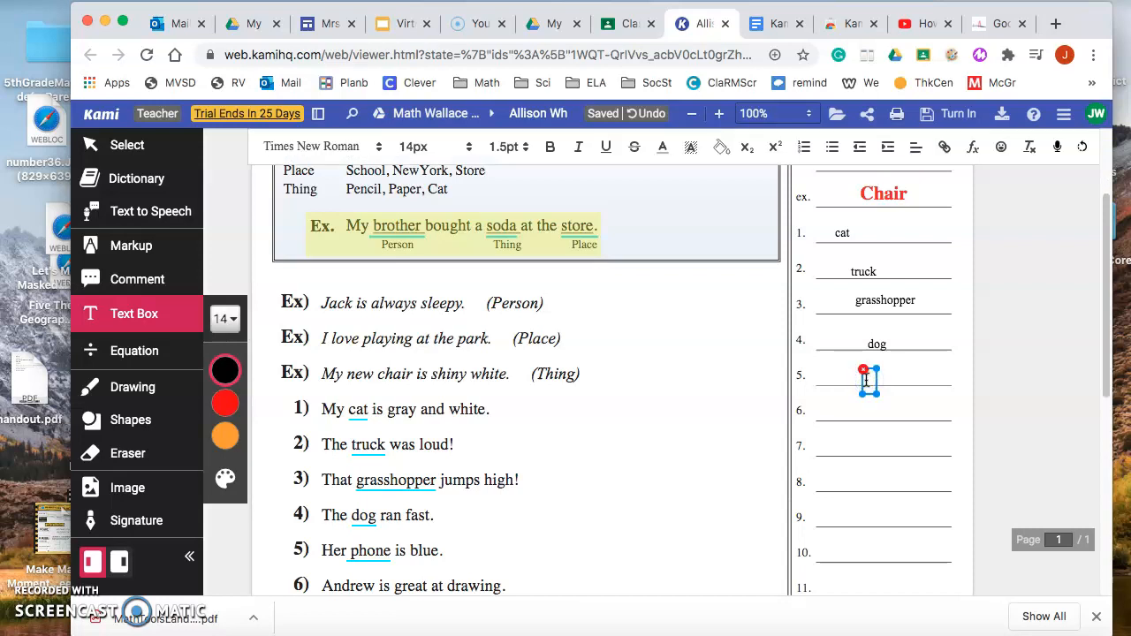
type("phone")
left_click(839, 235)
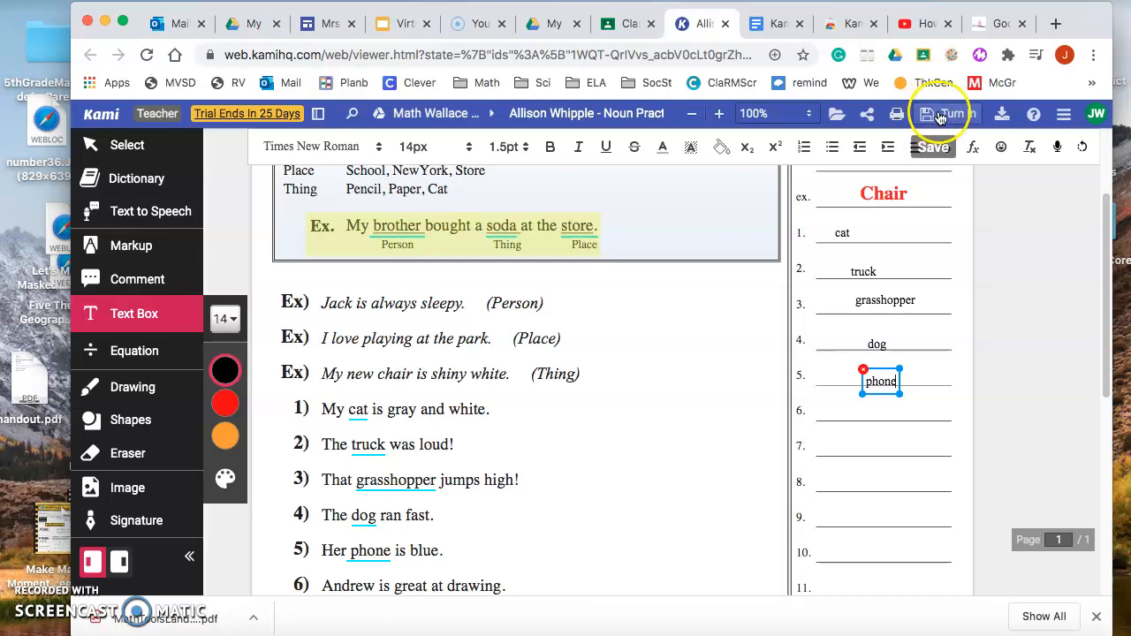
Save the worksheet's changes to Google Drive and turn in the Nouns Practice assignment.
left_click(938, 113)
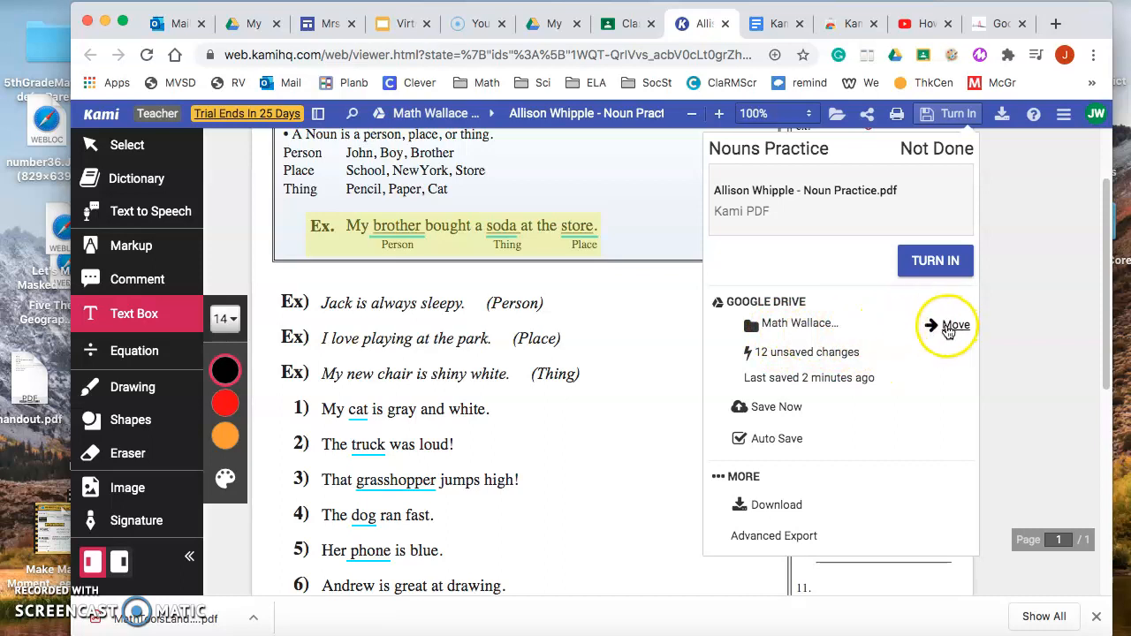
left_click(774, 406)
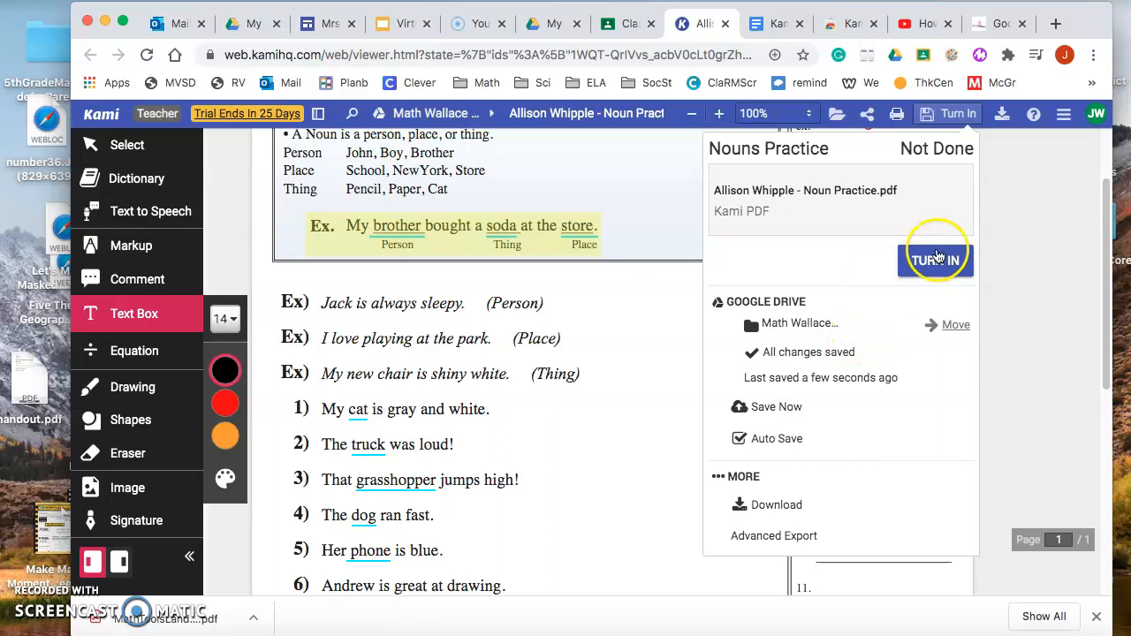
left_click(935, 261)
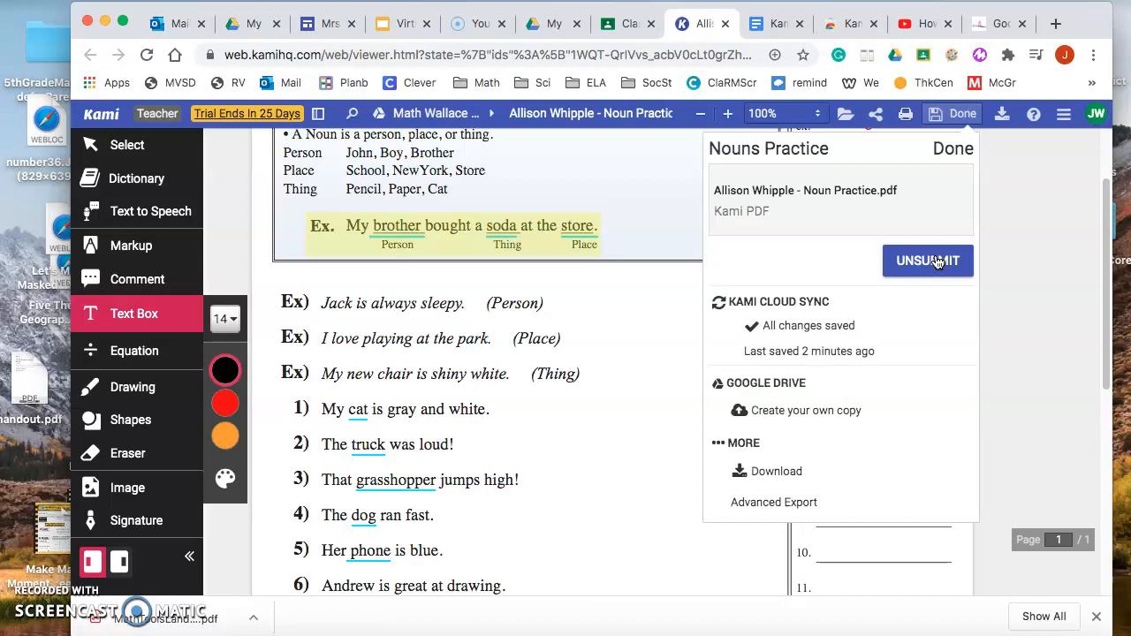
left_click(969, 147)
left_click(958, 149)
left_click(958, 150)
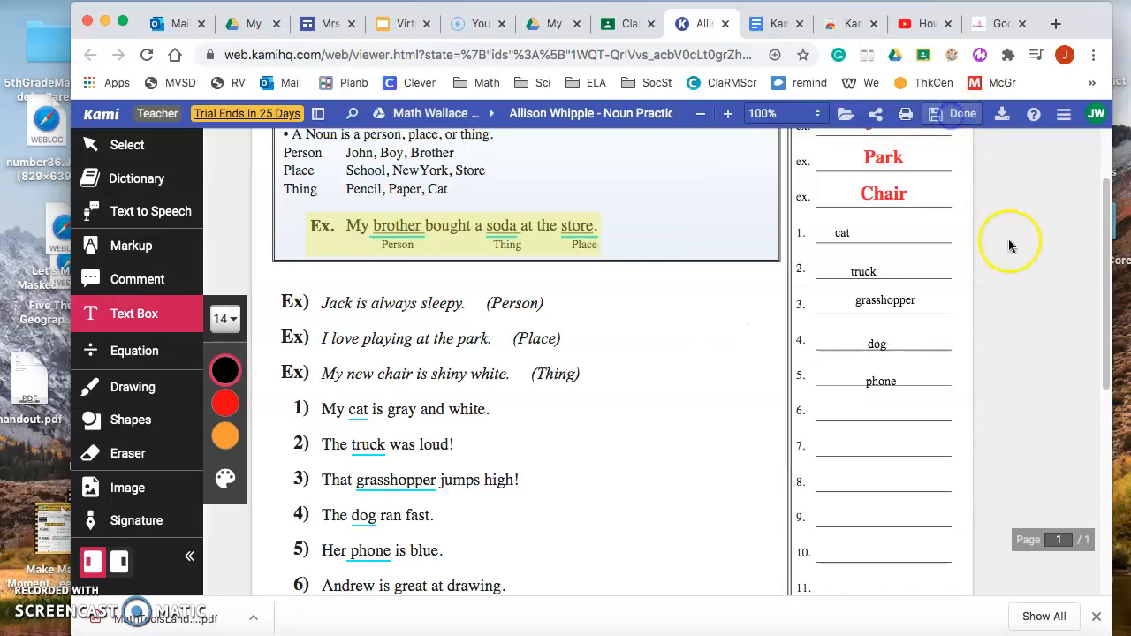
Switch to Google Classroom, close the PDF preview and view the Nouns Practice assignment's details to check its submission status.
left_click(623, 27)
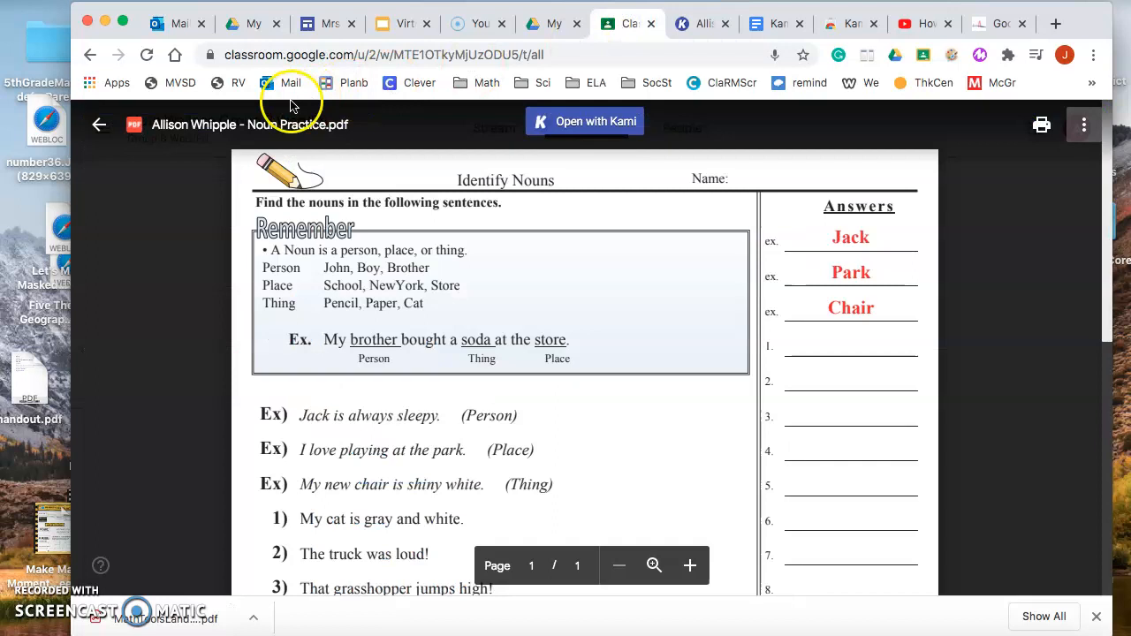
left_click(100, 125)
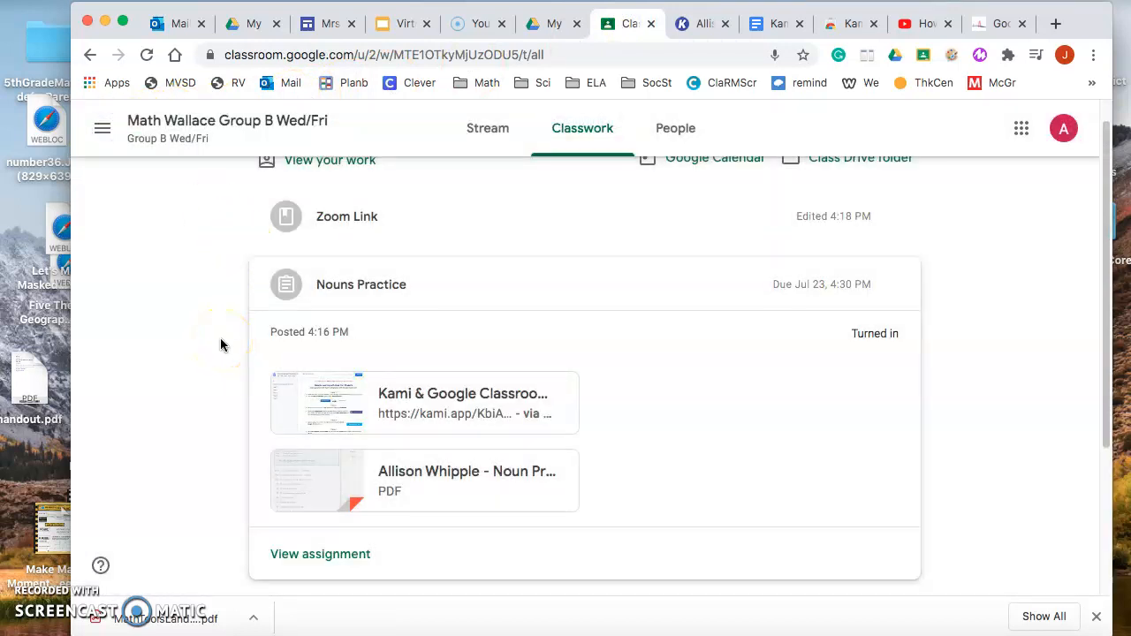
scroll(221, 344, "up", 1)
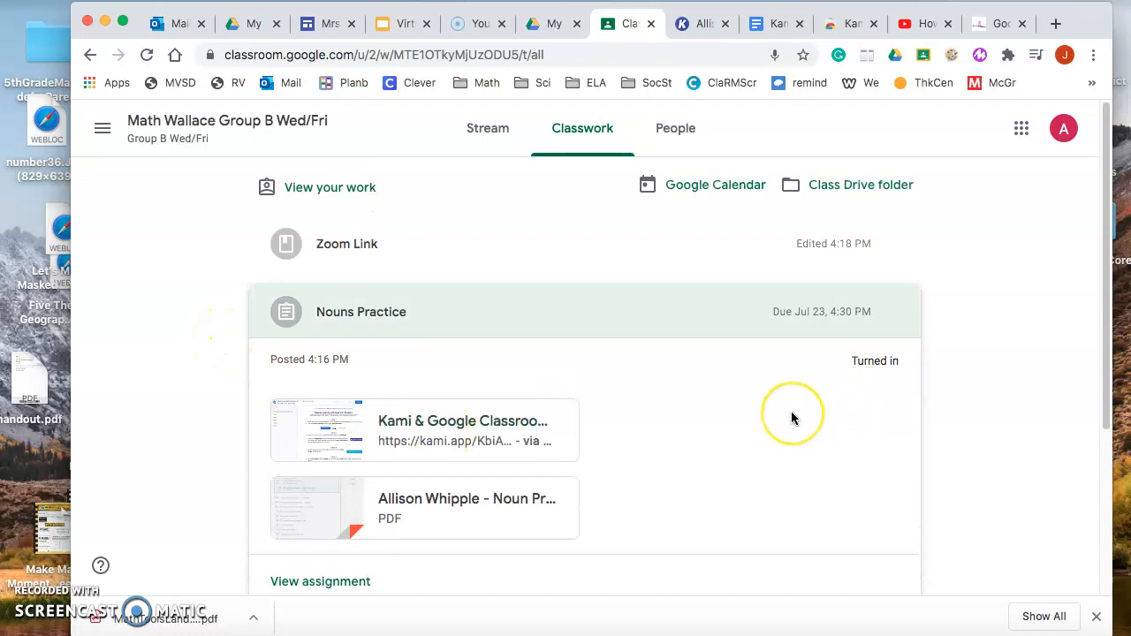
scroll(791, 415, "down", 1)
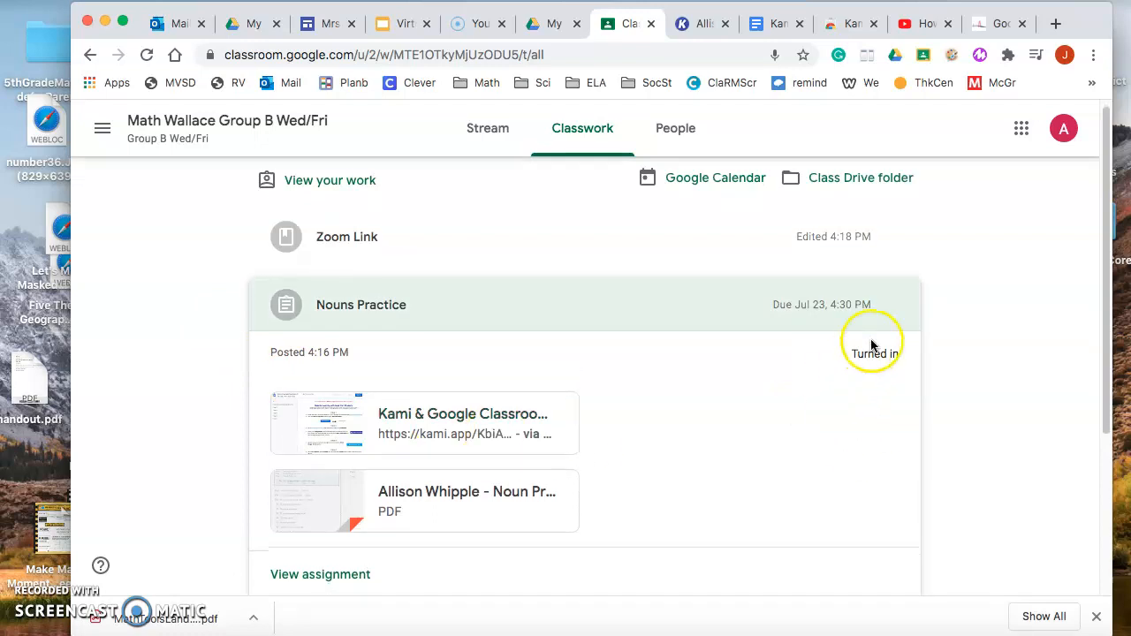
scroll(742, 416, "down", 5)
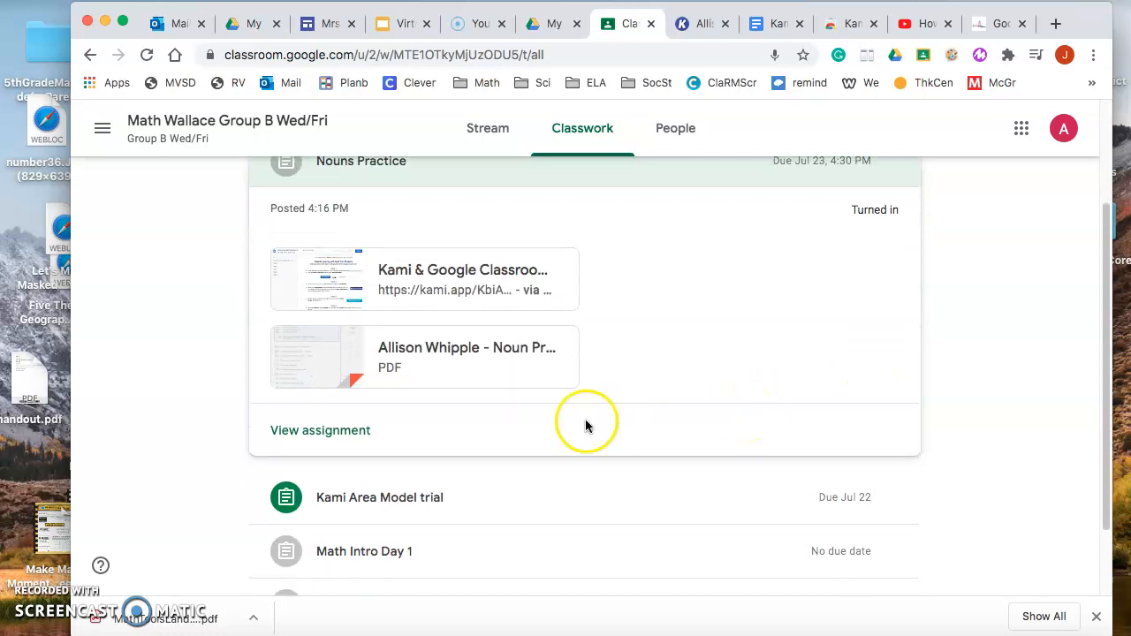
left_click(316, 433)
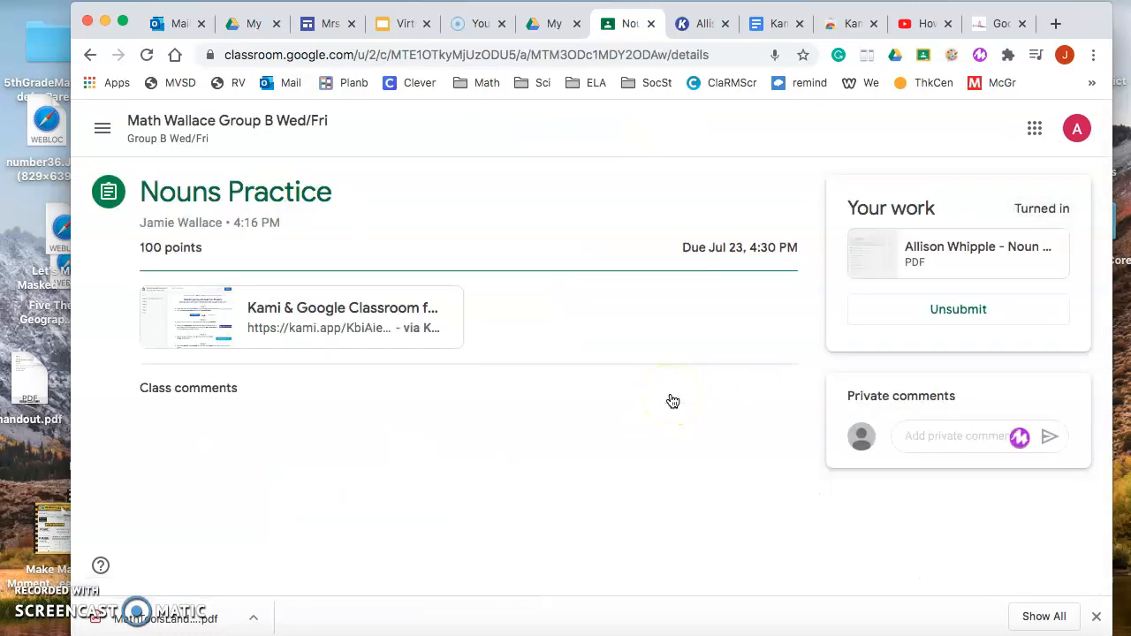